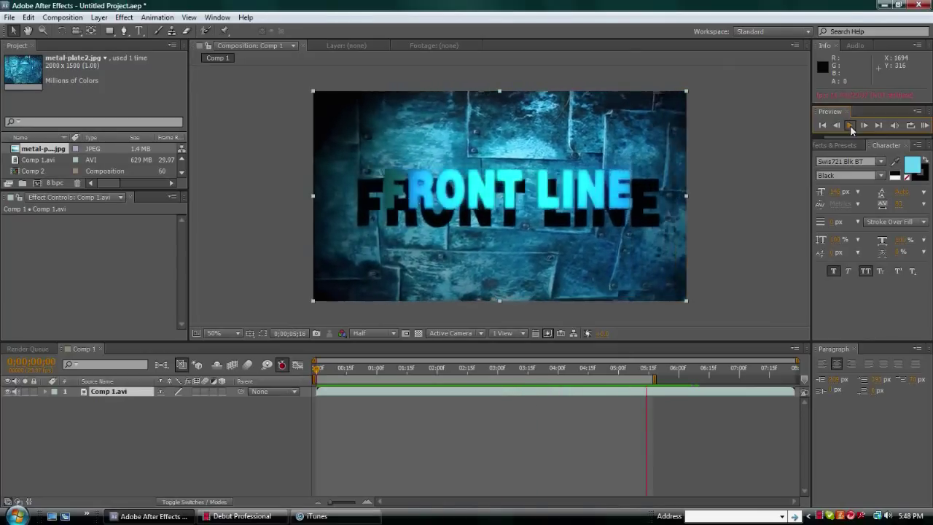
Step: Create a new composition named Comp 3 at 1280 × 720 px, 60 fps, with a 10-second duration
drag(315, 355, 302, 309)
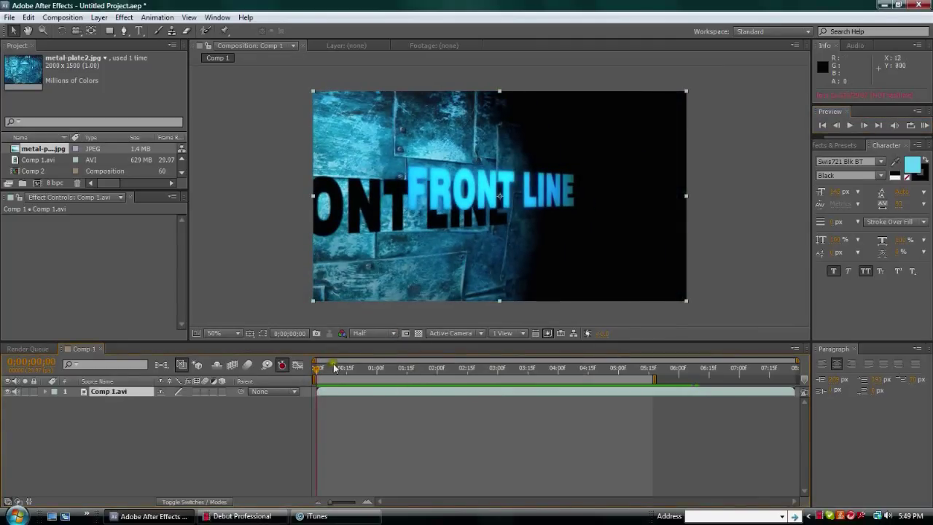
click(61, 17)
click(78, 31)
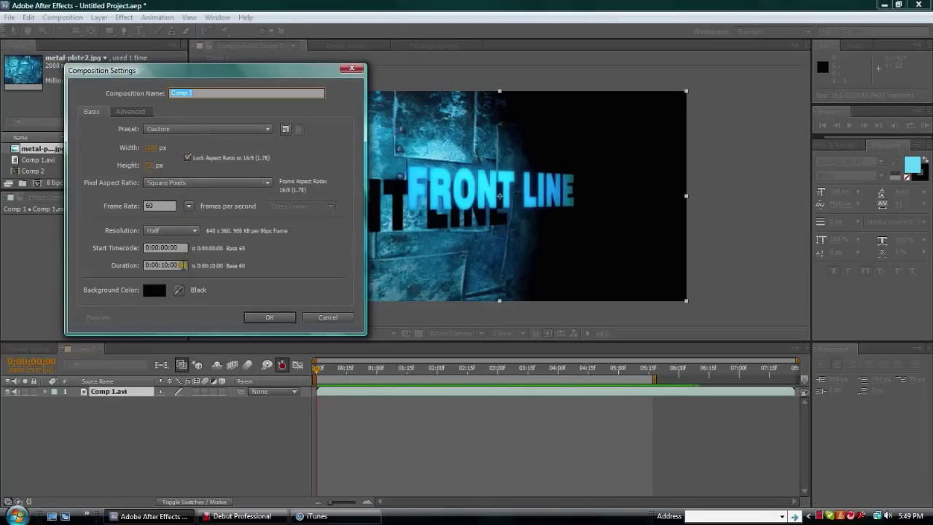
click(270, 318)
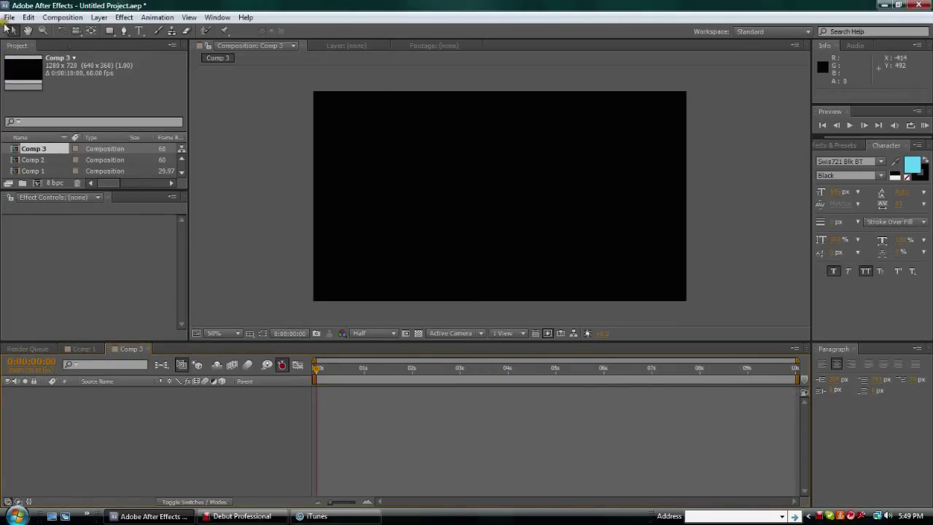
Step: Import the metal-plate2 JPEG from the PSE folder as footage
click(10, 19)
mouse_move(30, 183)
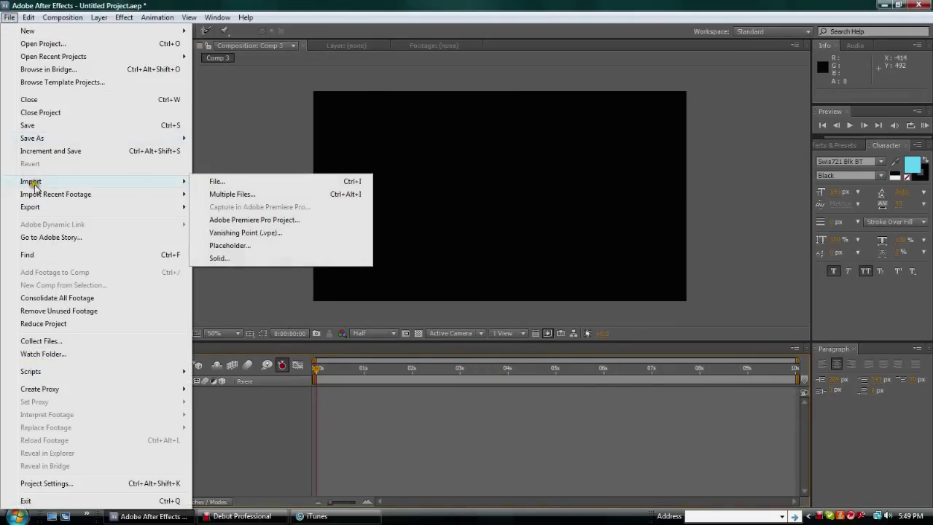
click(202, 183)
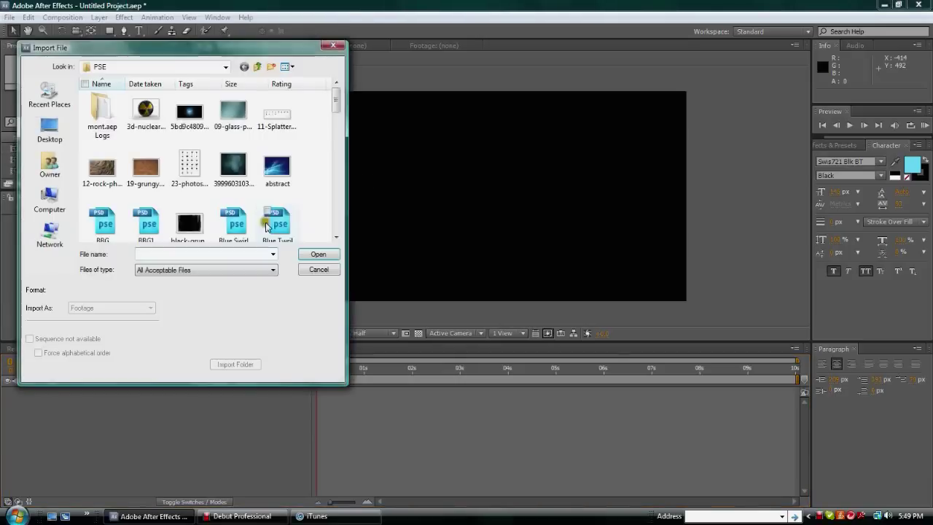
drag(337, 108, 330, 178)
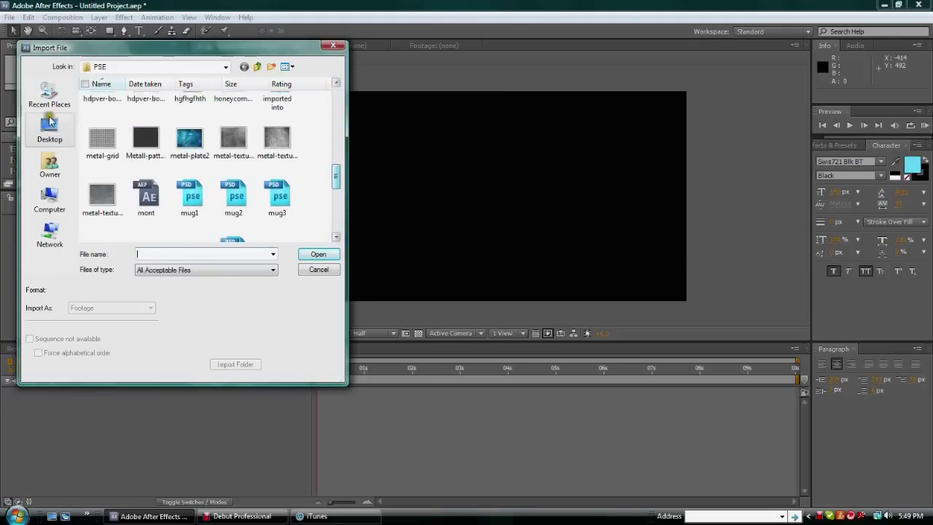
click(235, 137)
click(283, 146)
click(146, 140)
click(102, 140)
click(101, 201)
click(190, 140)
scroll(190, 142, up, 1)
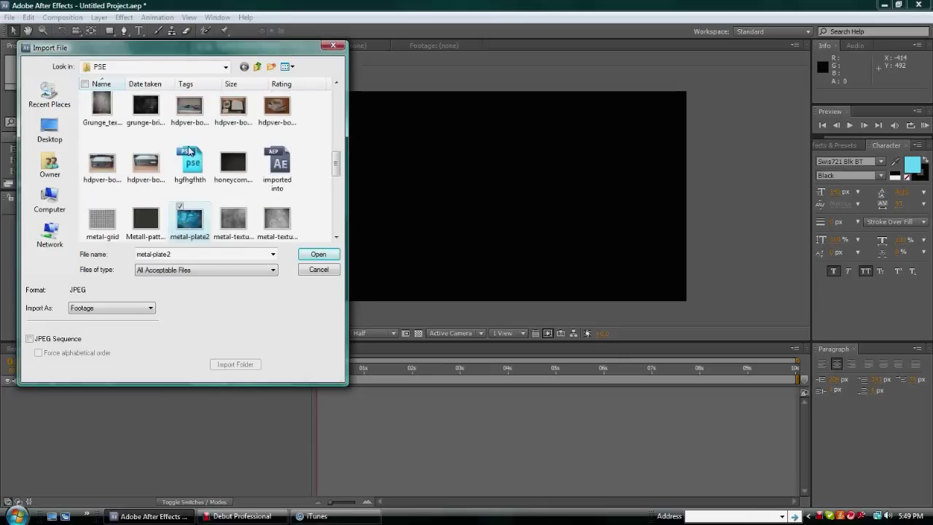
scroll(326, 170, down, 1)
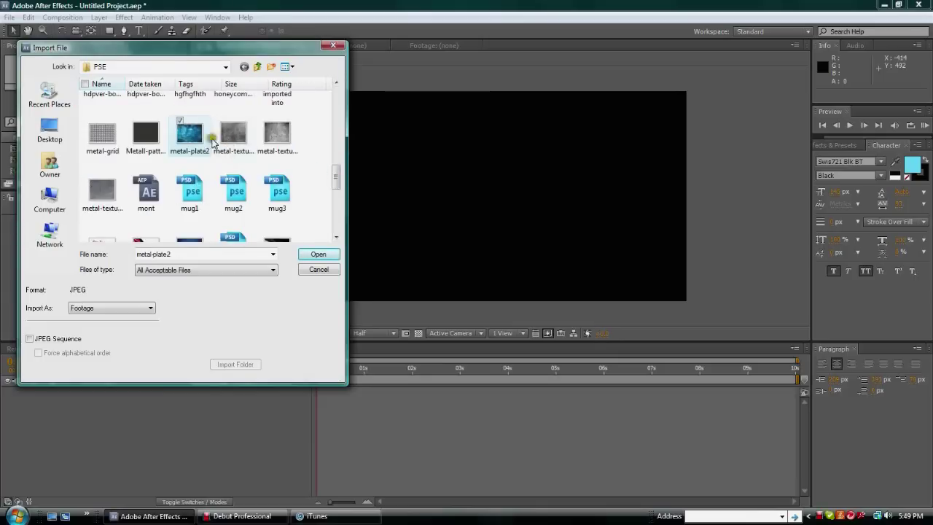
click(315, 255)
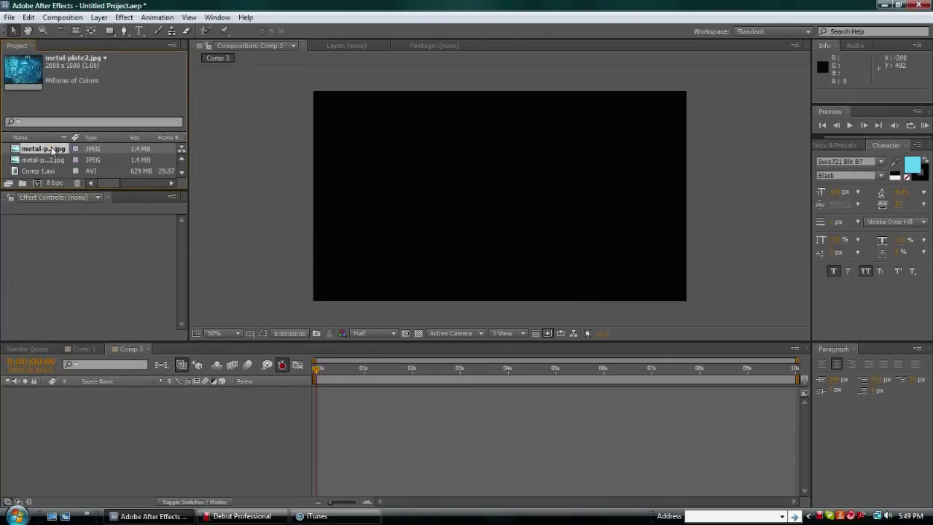
Step: Place metal-plate2.jpg centred in Comp 3 and scale it down to match the frame's width
drag(52, 151, 502, 197)
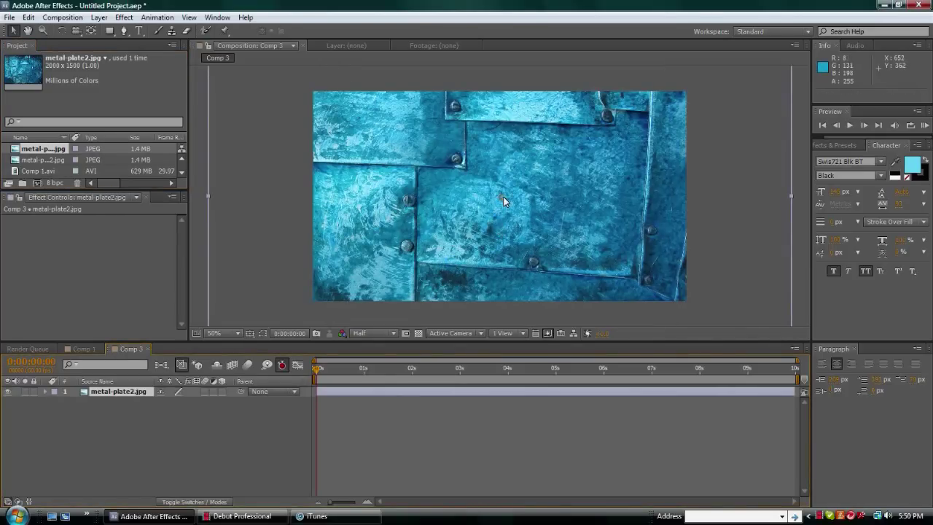
scroll(504, 197, down, 3)
drag(428, 141, 453, 165)
scroll(486, 226, up, 3)
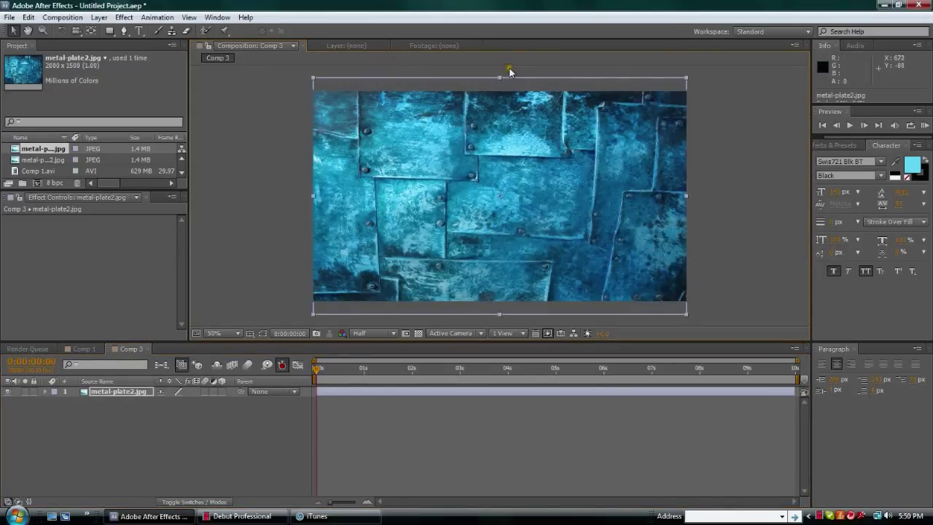
Step: Add a text layer reading FRONT LINE and centre it over the metal background
click(99, 16)
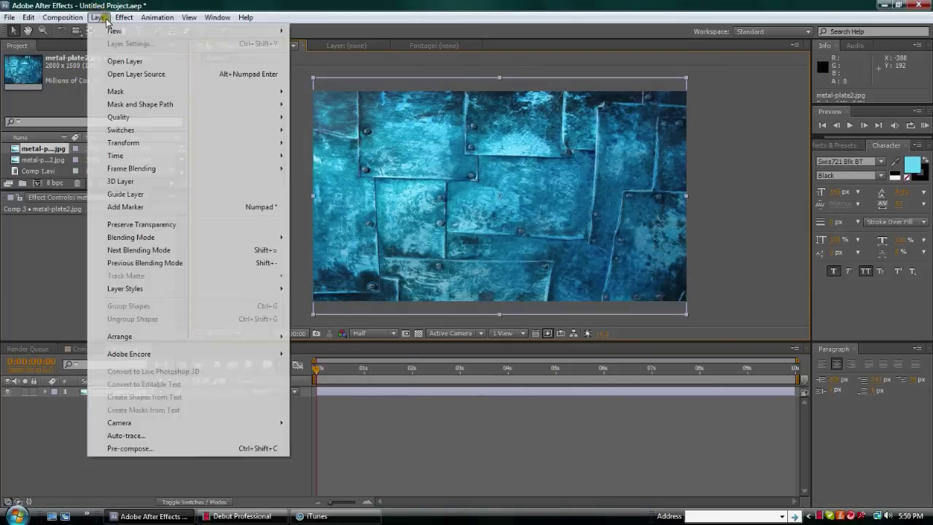
mouse_move(107, 35)
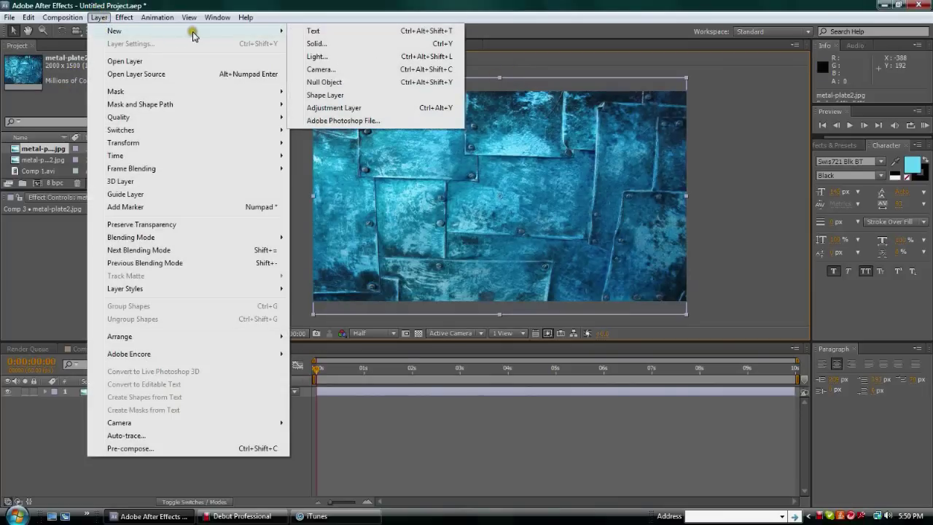
click(310, 30)
text(FRONT L)
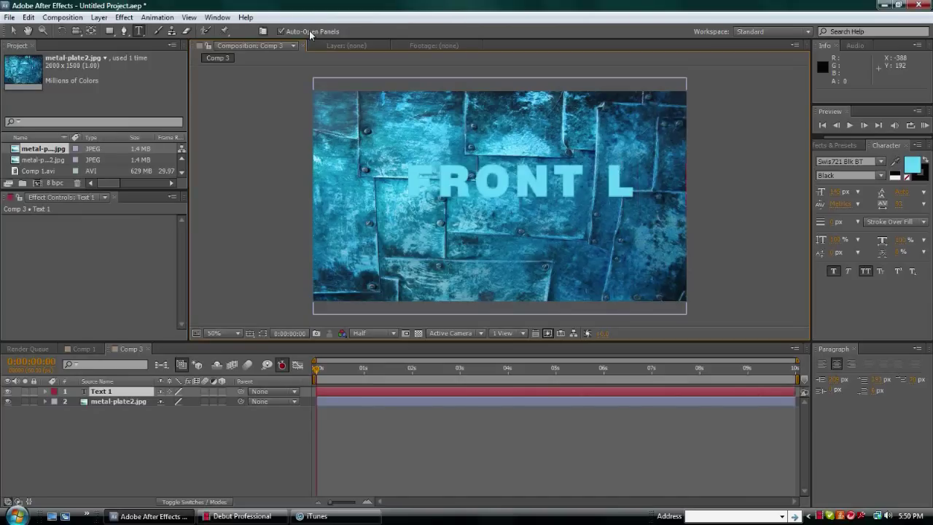
text(INE)
click(12, 32)
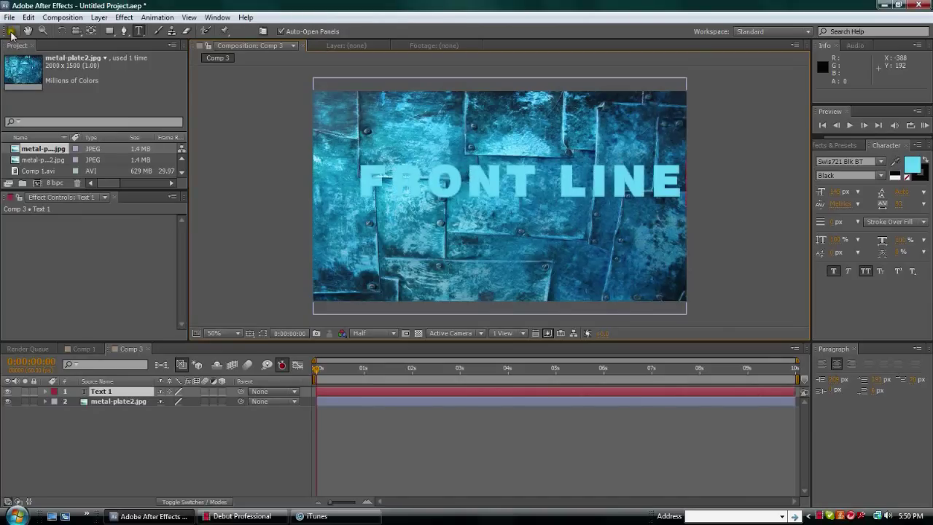
drag(474, 191, 453, 197)
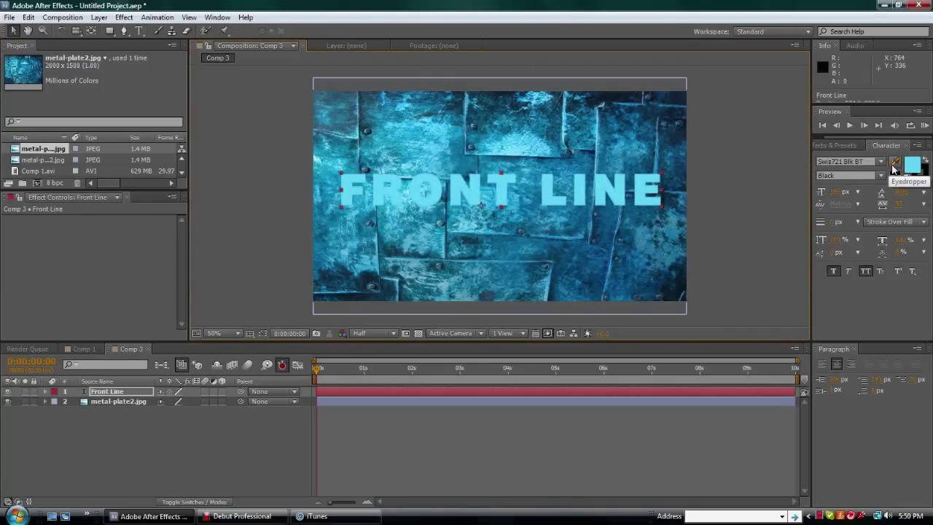
click(894, 169)
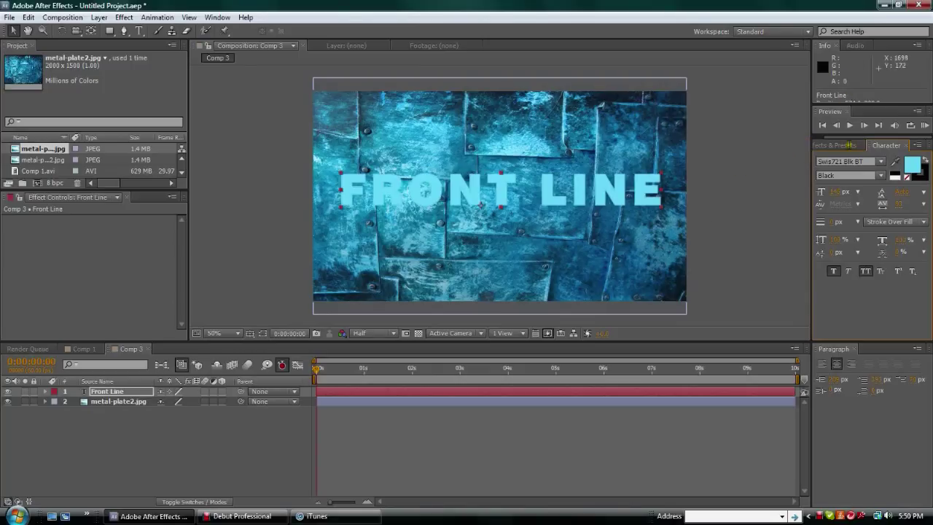
click(881, 162)
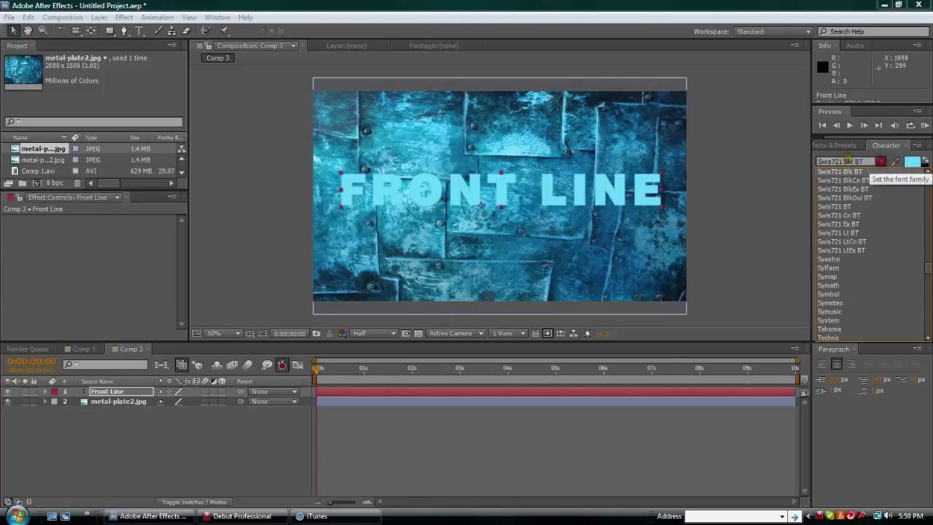
click(724, 160)
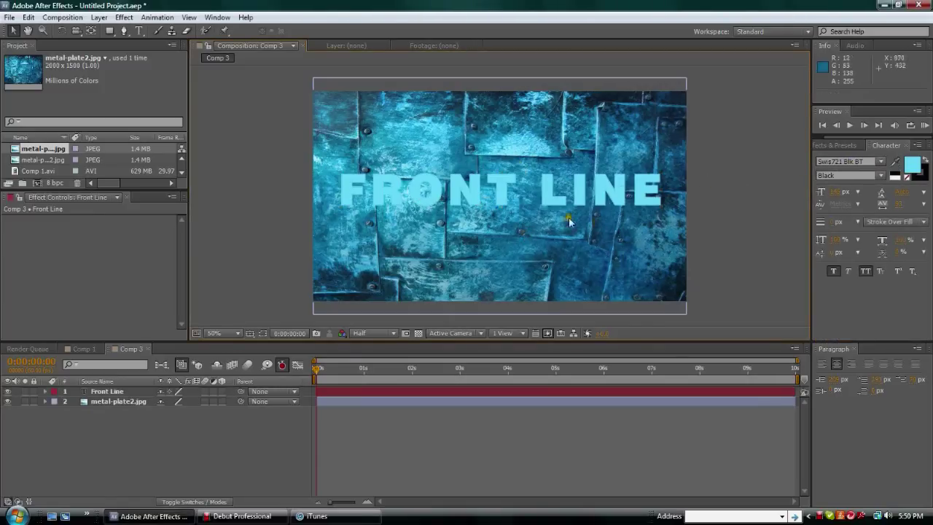
Step: Enlarge the FRONT LINE text, stretch it taller and narrower, and recentre it in the frame
click(435, 210)
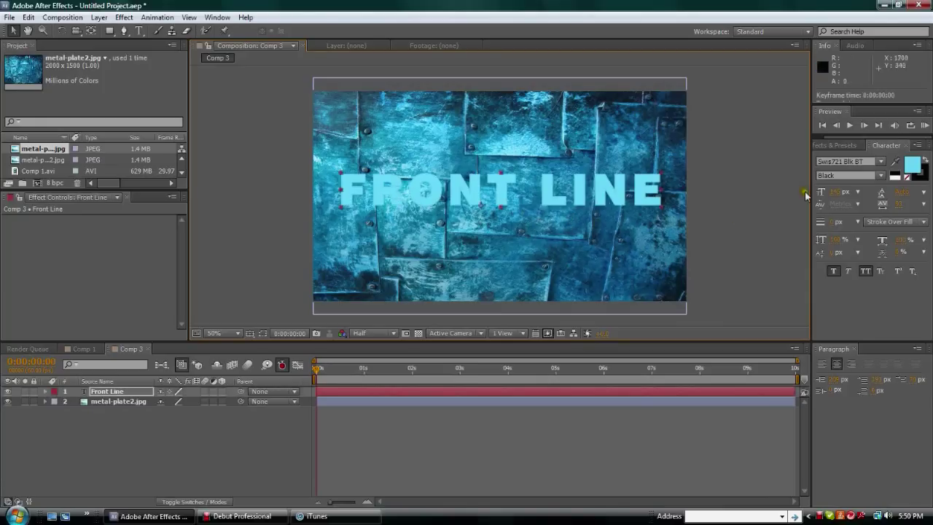
drag(838, 192, 883, 192)
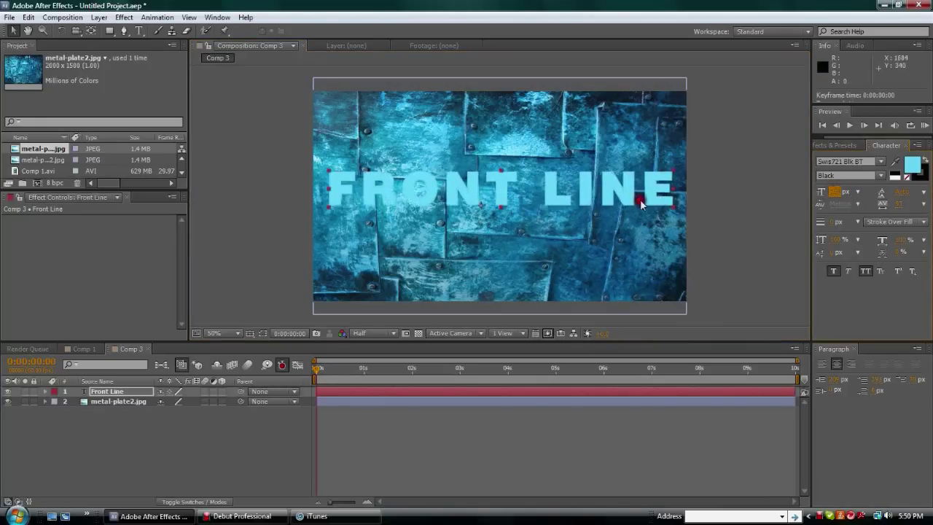
drag(327, 210, 348, 212)
mouse_move(439, 198)
mouse_down()
mouse_move(473, 235)
mouse_move(443, 196)
mouse_up()
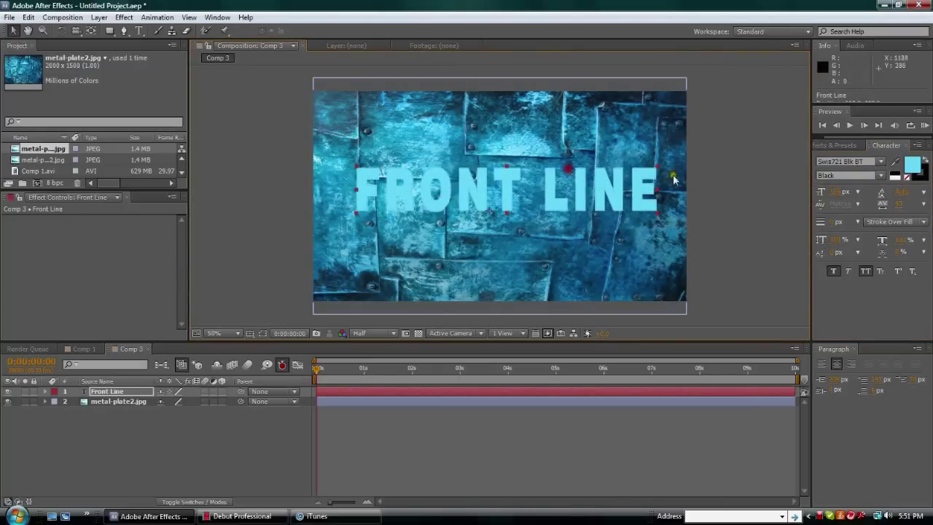
click(738, 176)
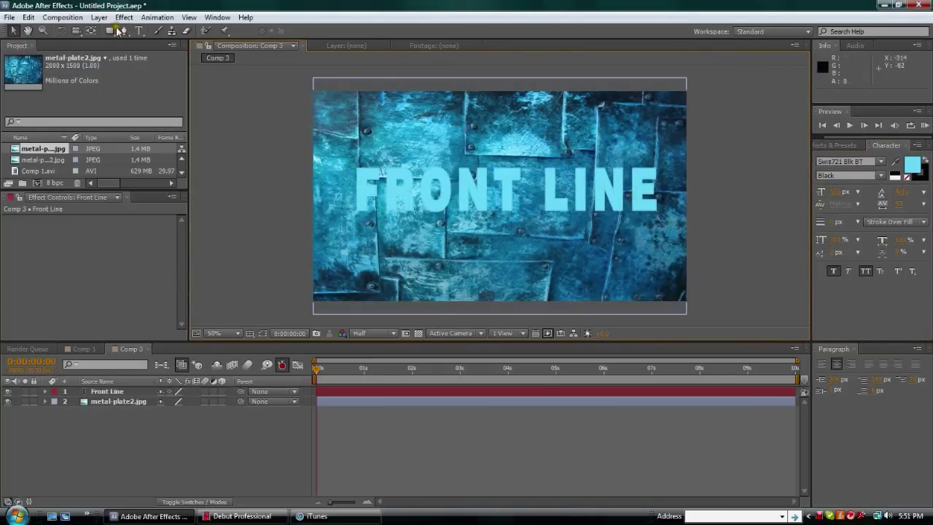
Step: Apply the Stylize Glow effect to the FRONT LINE text layer and collapse its settings
click(120, 393)
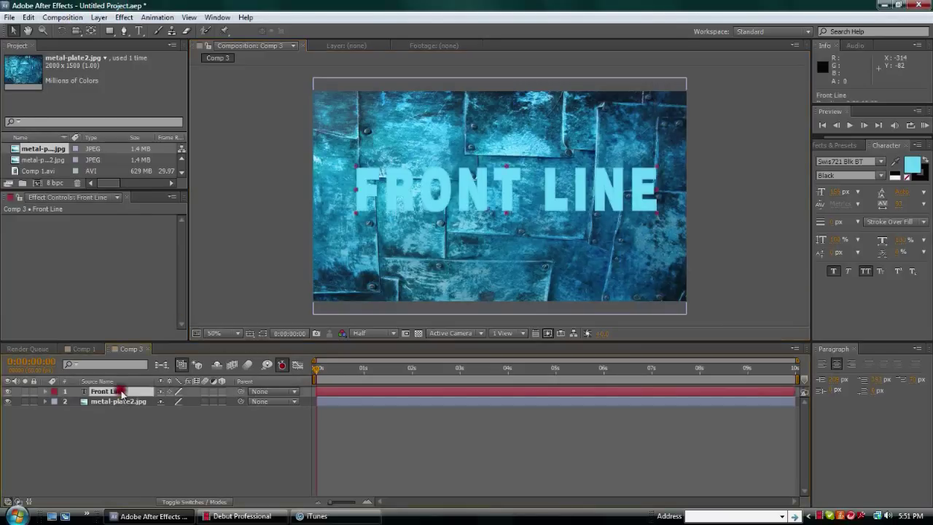
click(124, 17)
mouse_move(173, 253)
click(330, 316)
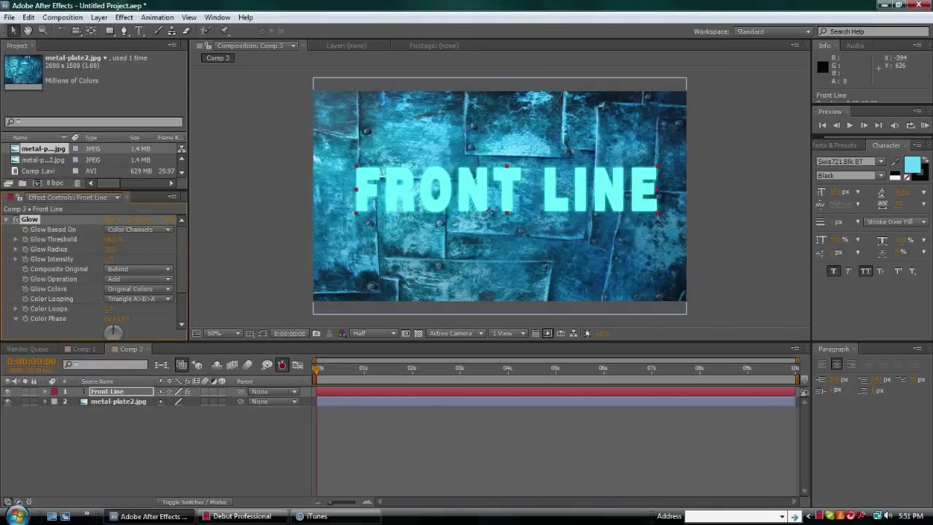
click(113, 239)
key(Return)
click(6, 219)
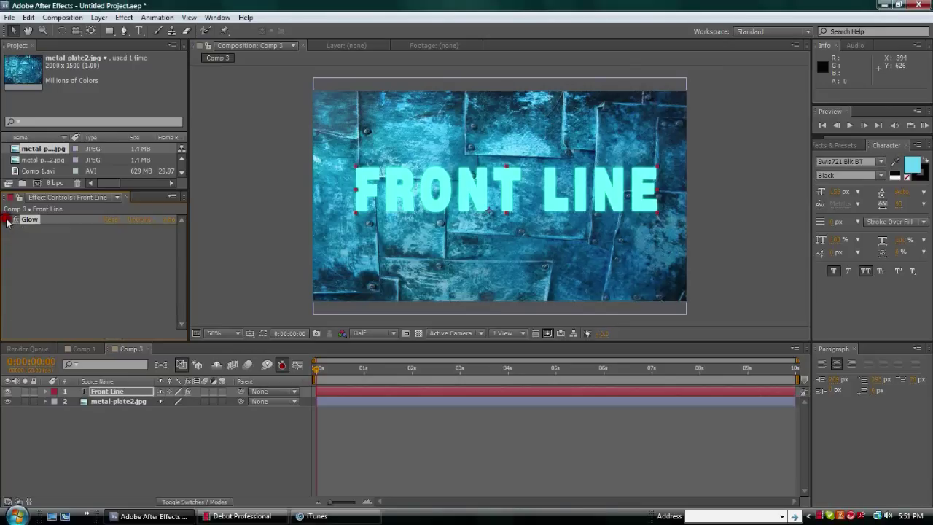
Step: Apply Camera Lens Blur to the FRONT LINE text layer with a blur radius of 2
click(124, 17)
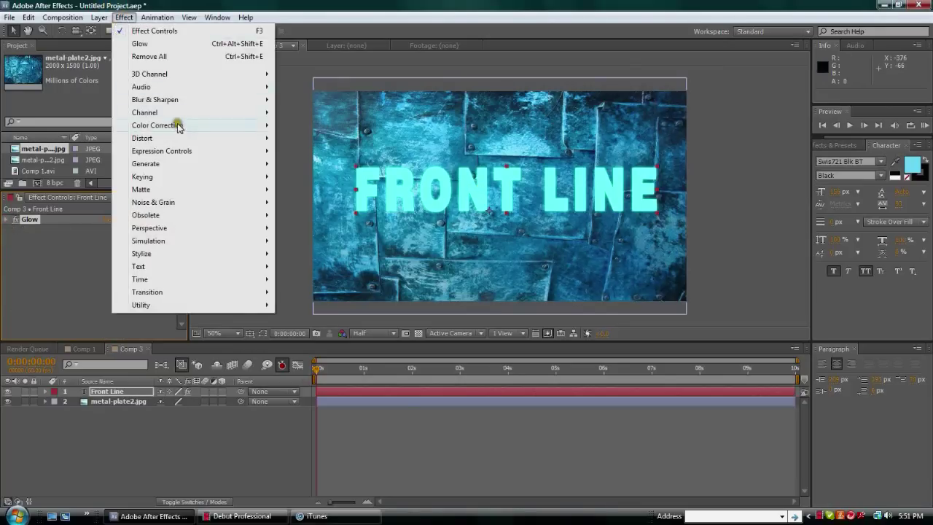
mouse_move(224, 100)
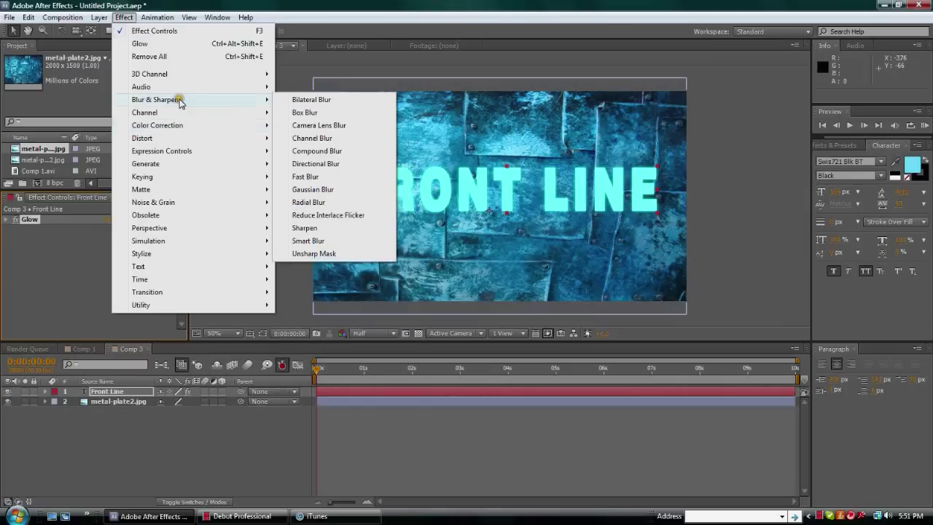
click(347, 127)
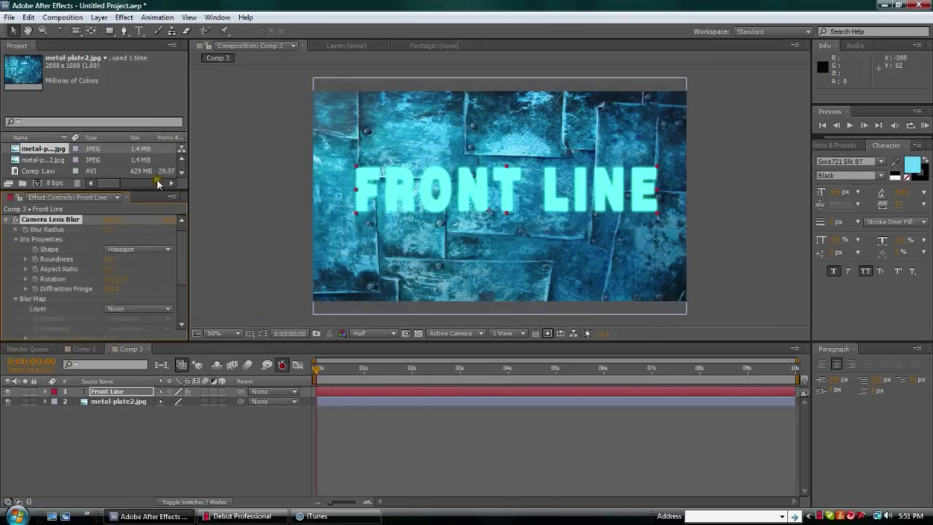
click(108, 229)
text(2)
key(Return)
click(6, 222)
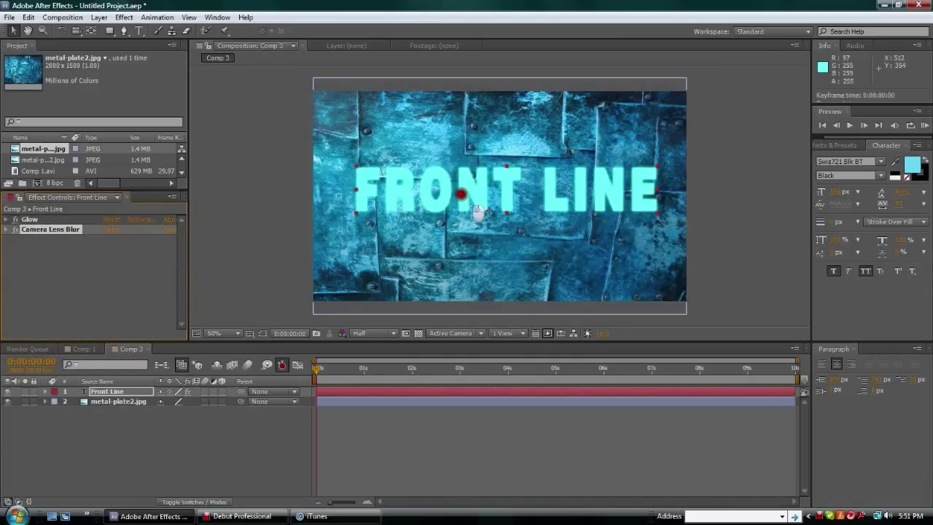
Step: Nudge the FRONT LINE text slightly left and make both the text and metal-plate2.jpg layers 3D
click(461, 193)
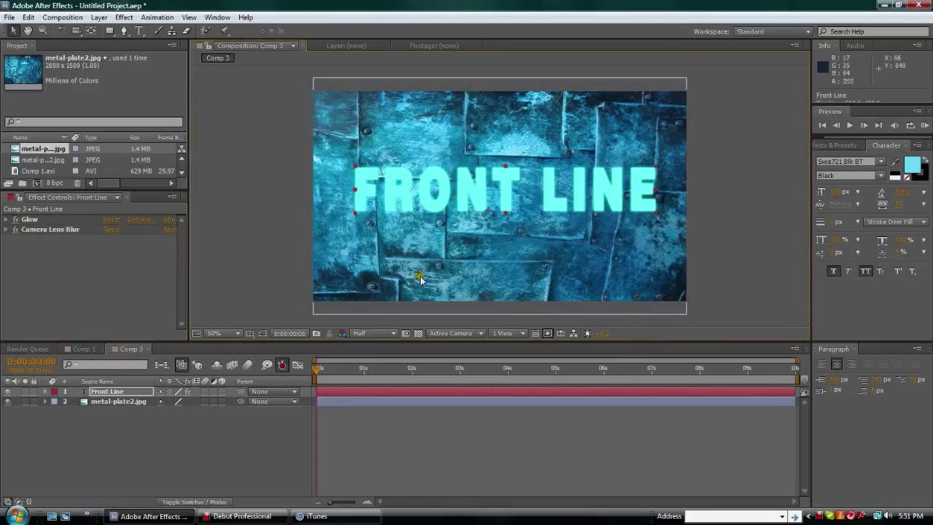
click(222, 392)
click(222, 401)
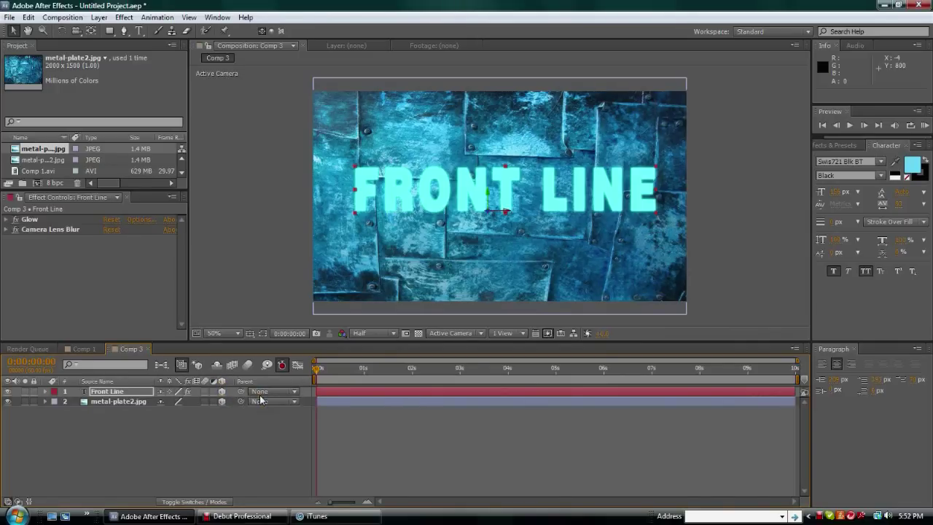
key(F4)
key(F4)
key(F4)
key(F4)
Step: Add a white spot light with Casts Shadows enabled, keeping the default light settings
click(513, 154)
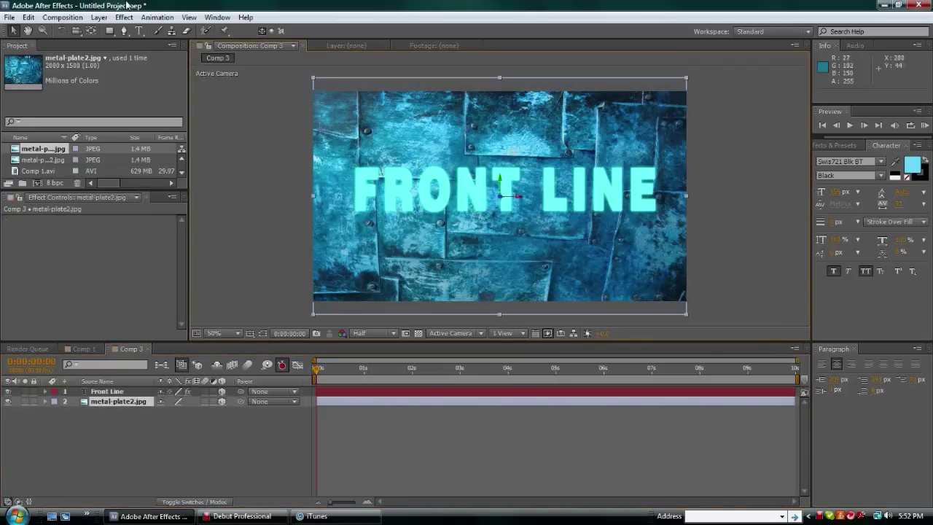
click(96, 16)
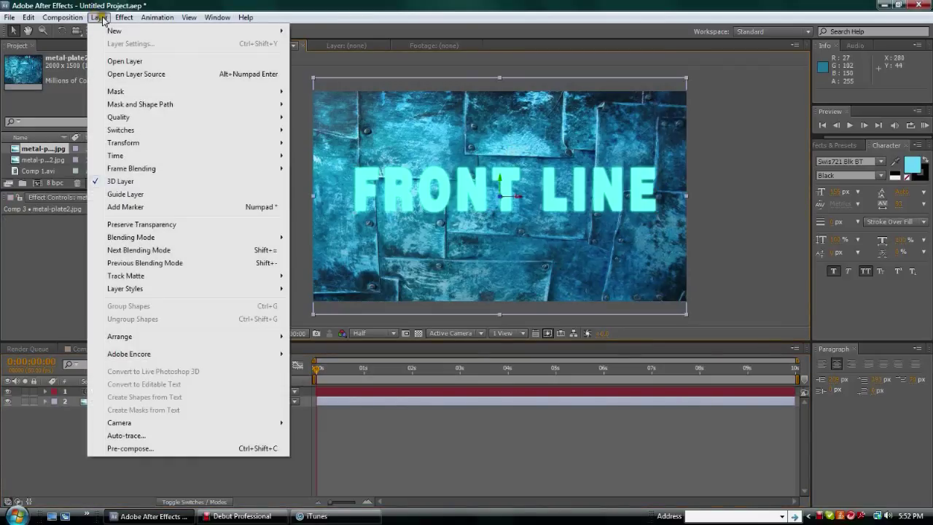
mouse_move(113, 31)
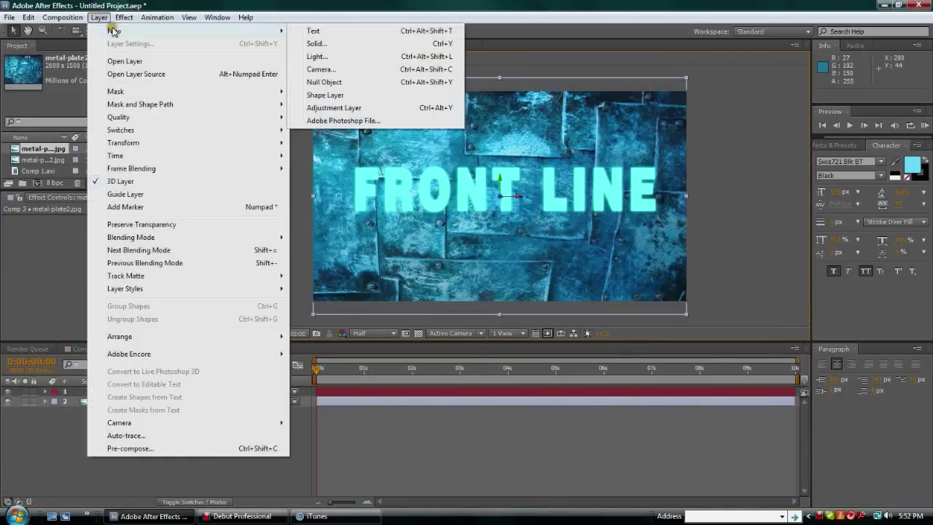
click(332, 58)
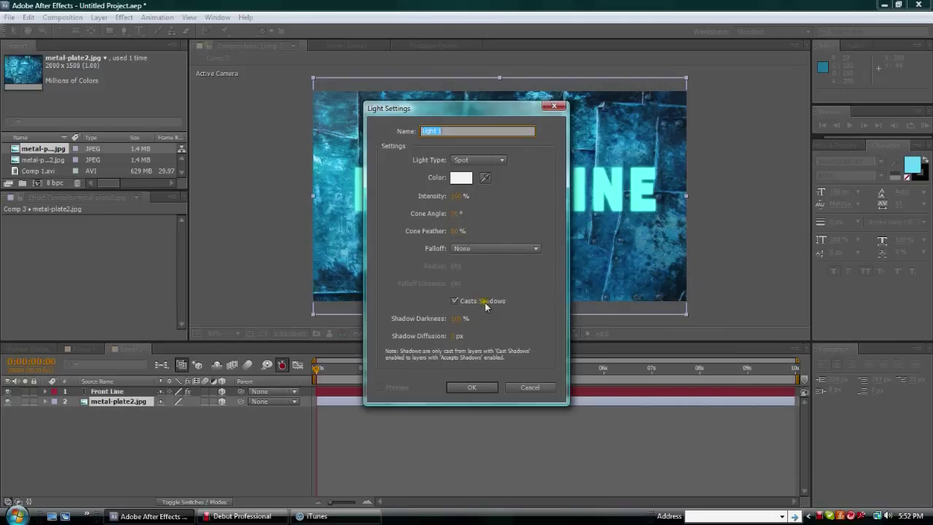
click(486, 391)
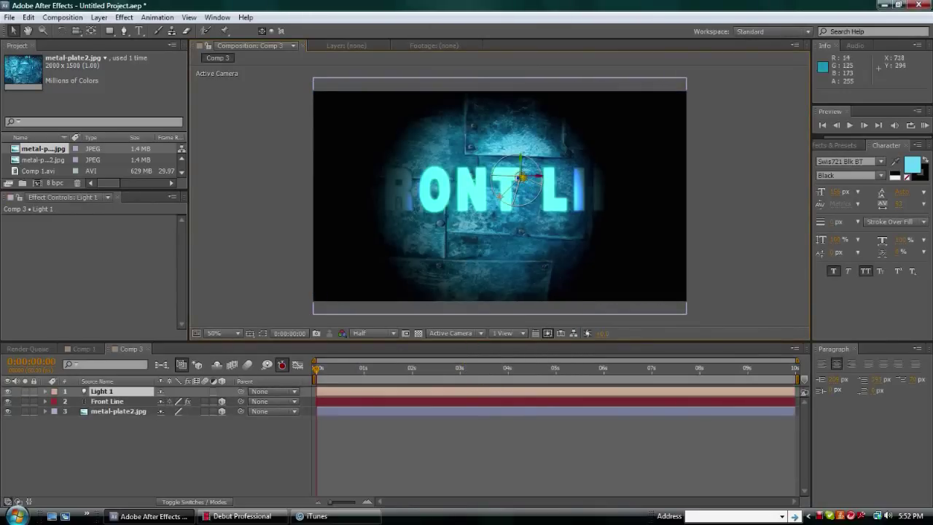
Step: Move the spot light to the frame's upper-right corner and aim its point of interest at the start of the word LINE
key(period)
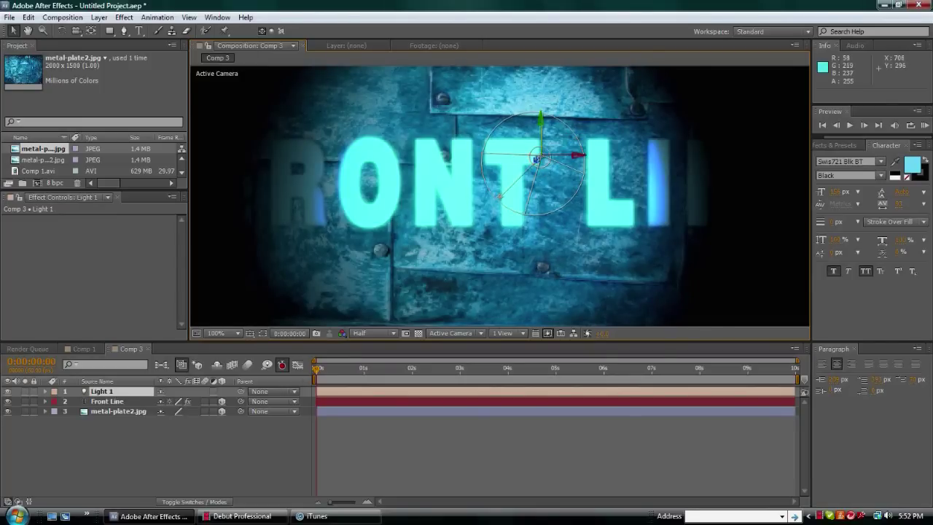
drag(538, 158, 567, 142)
scroll(566, 141, down, 2)
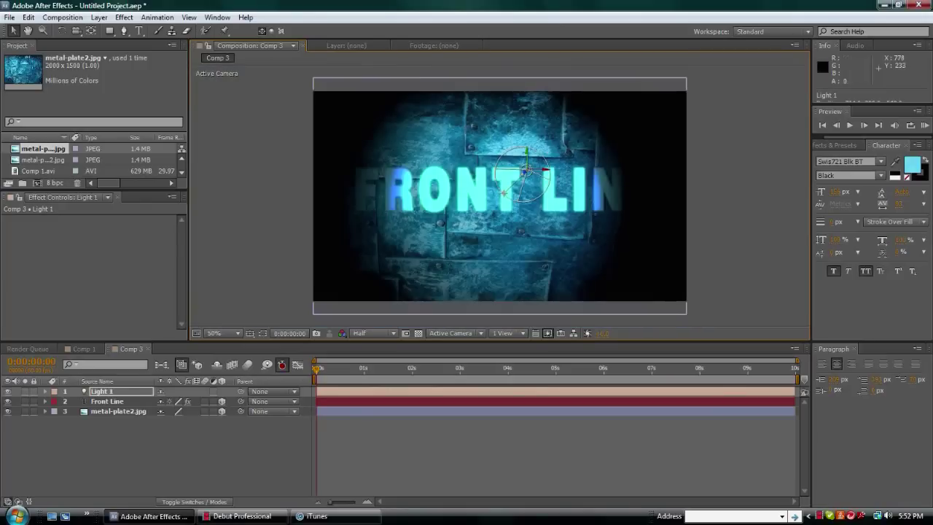
drag(525, 173, 563, 151)
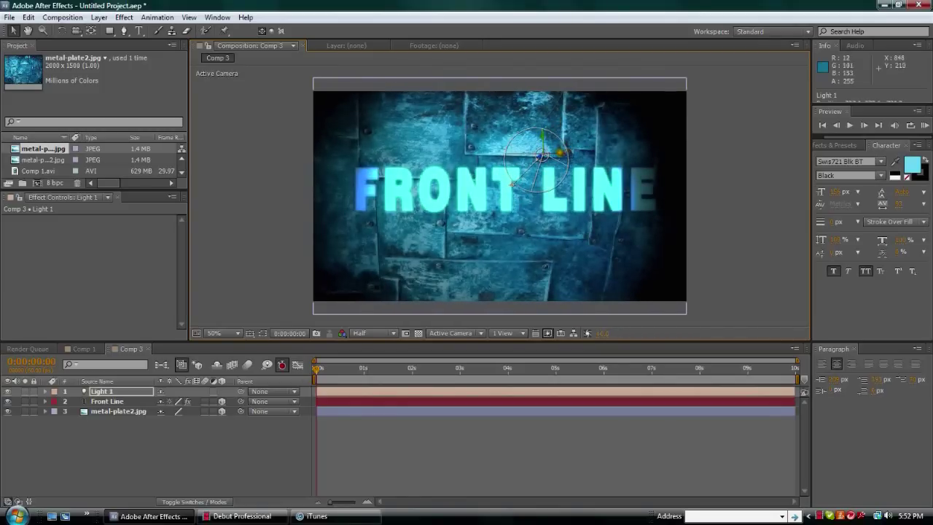
drag(568, 151, 655, 119)
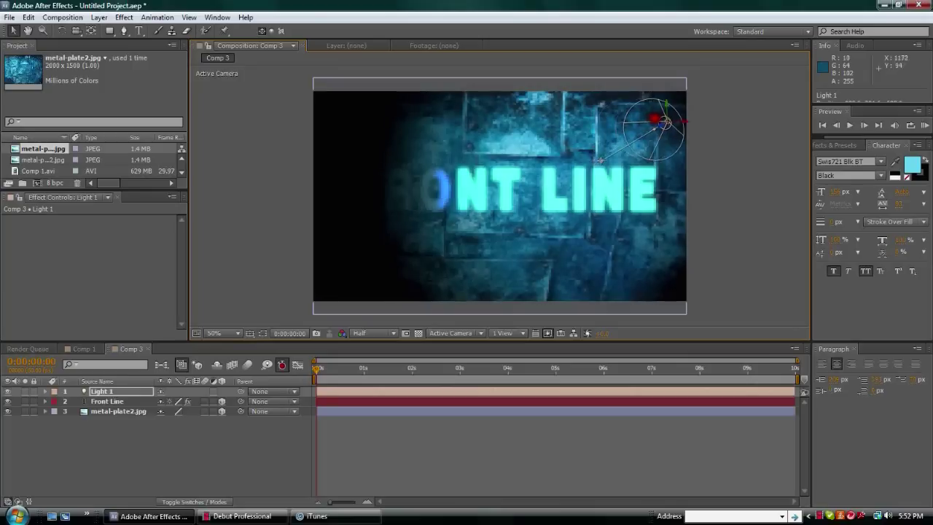
drag(601, 159, 559, 180)
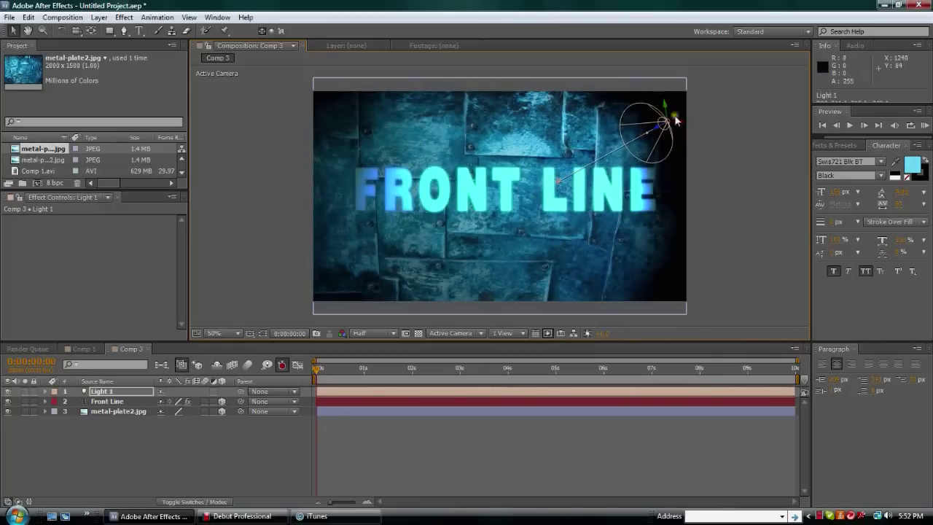
drag(665, 122, 689, 110)
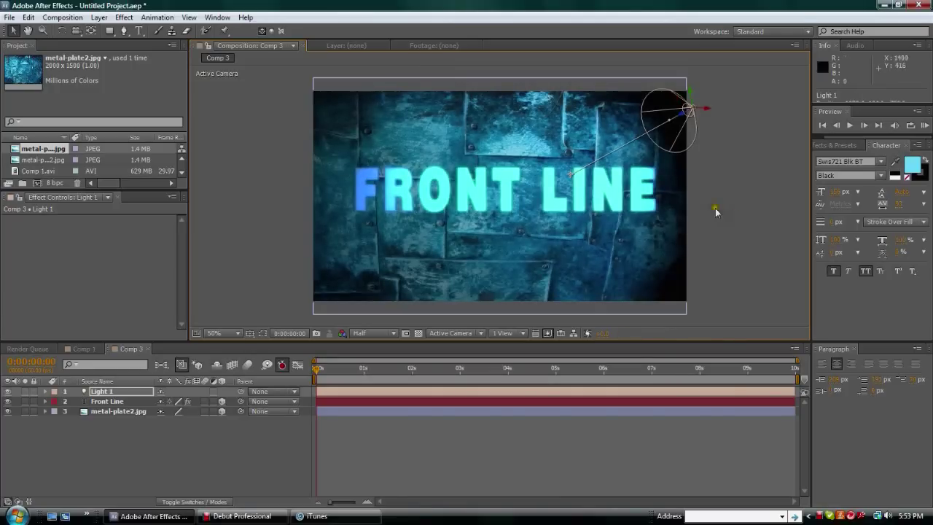
mouse_move(573, 176)
mouse_down()
mouse_move(543, 177)
mouse_move(572, 173)
mouse_up()
Step: Turn on Casts Shadows in the Front Line text layer's material options and collapse the layer
click(510, 135)
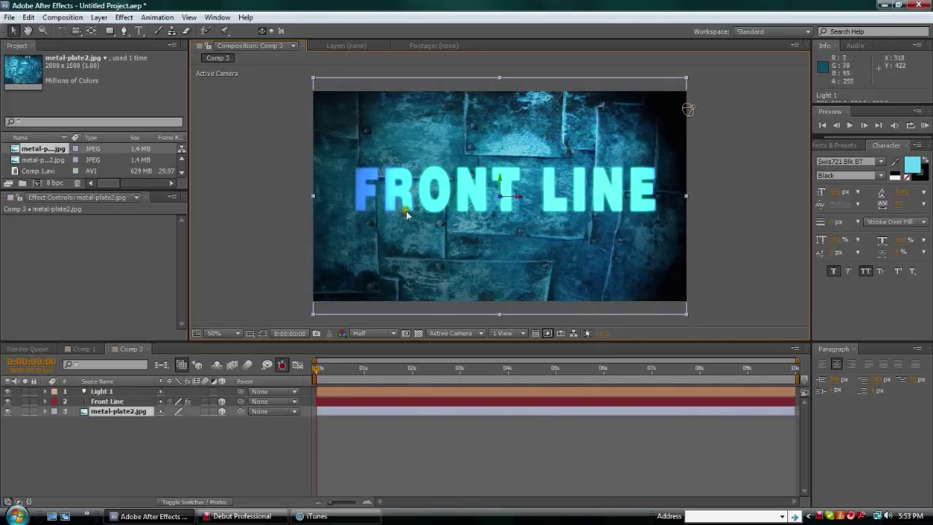
click(45, 402)
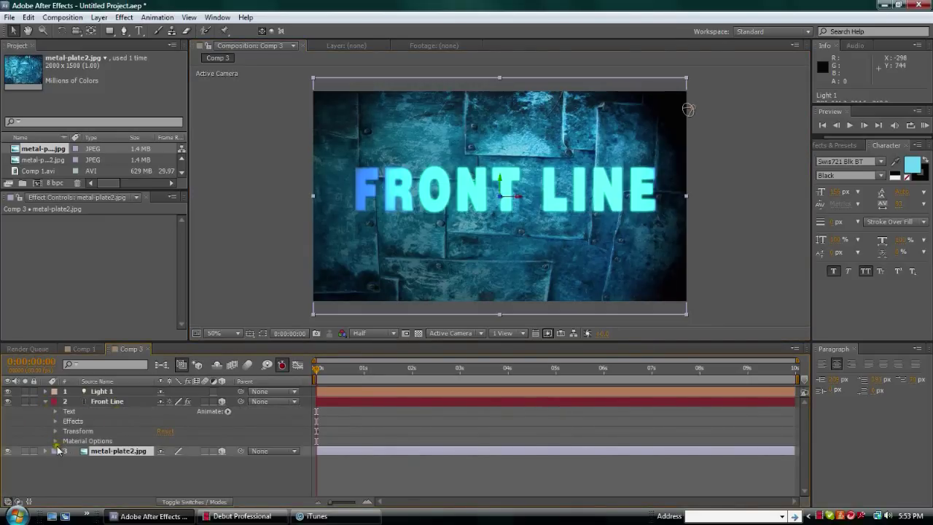
click(55, 441)
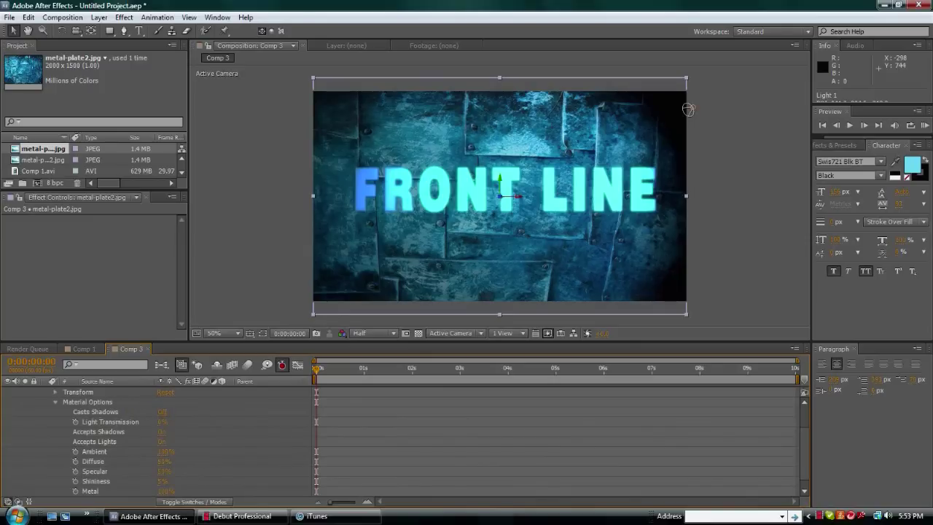
click(164, 413)
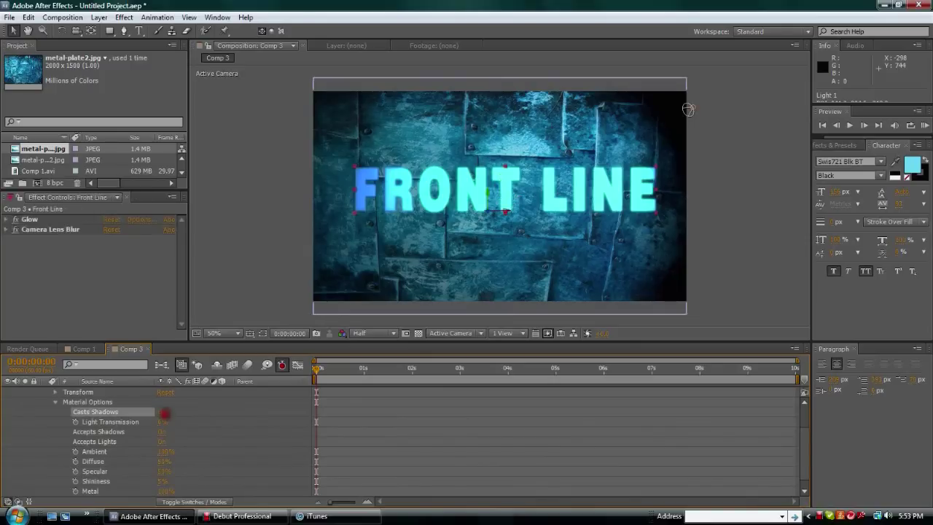
click(55, 404)
click(44, 402)
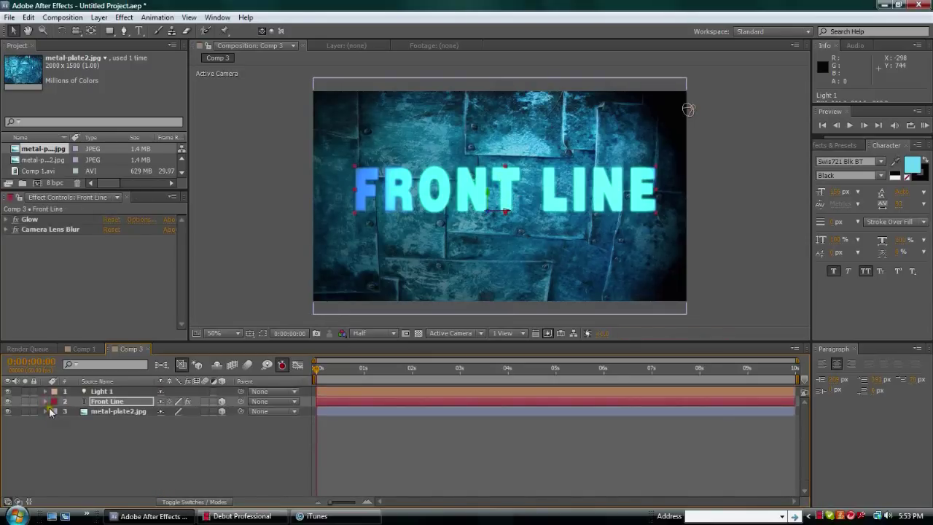
Step: Turn on Casts Shadows in the metal-plate2.jpg layer's material options and collapse the layer
click(43, 412)
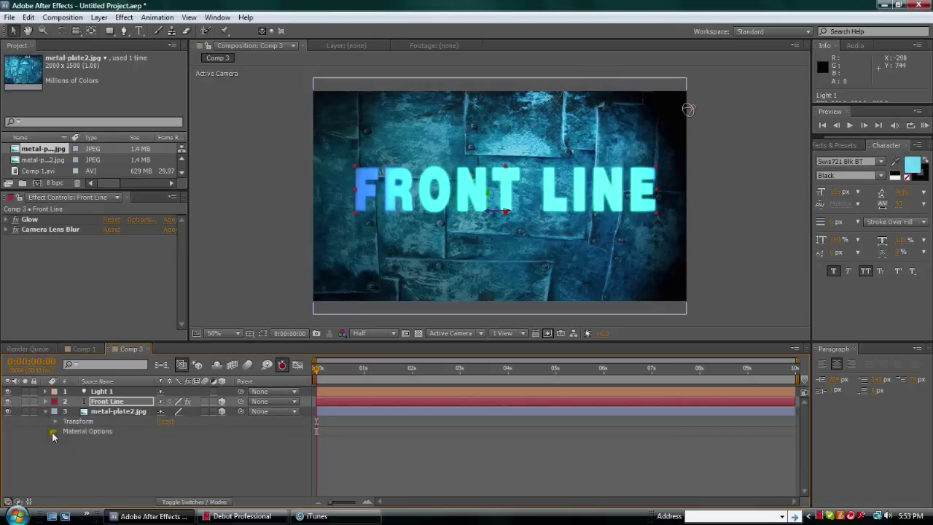
click(52, 433)
click(53, 432)
click(164, 412)
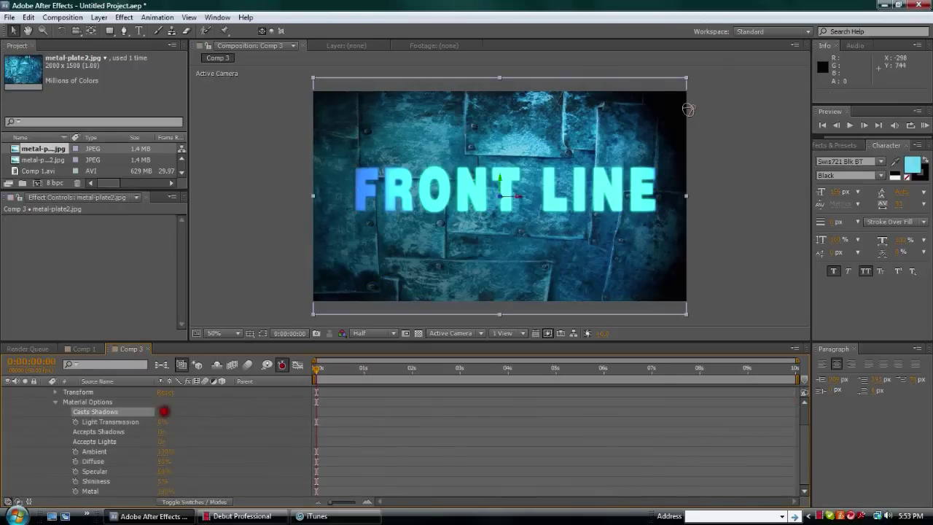
click(56, 403)
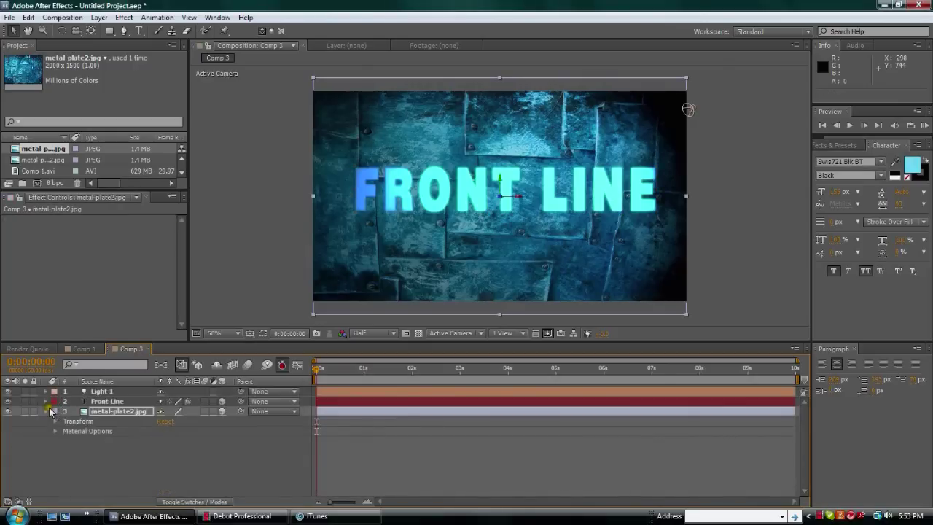
click(46, 412)
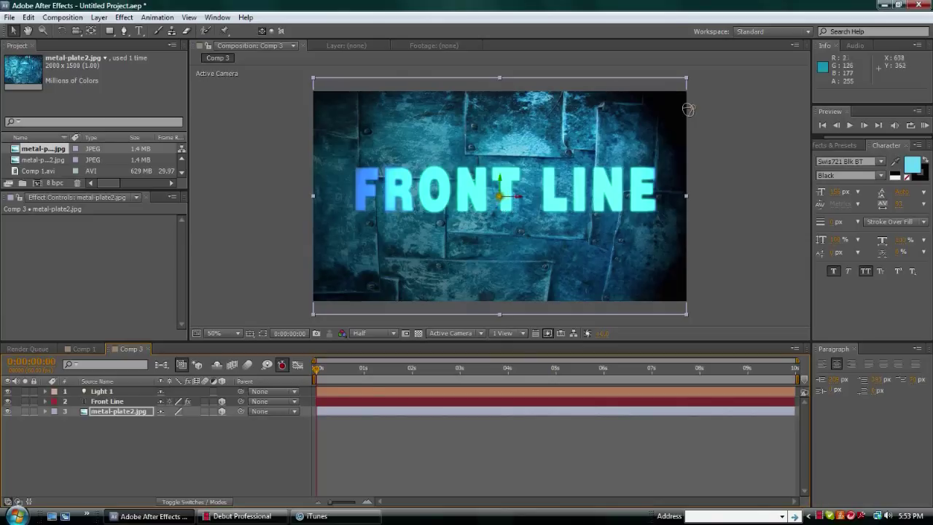
Step: Push the metal-plate2.jpg layer back in depth behind the text and scale it up to fill the frame
scroll(502, 199, up, 2)
scroll(500, 197, down, 2)
mouse_move(500, 197)
mouse_down()
mouse_move(499, 220)
mouse_move(498, 210)
mouse_up()
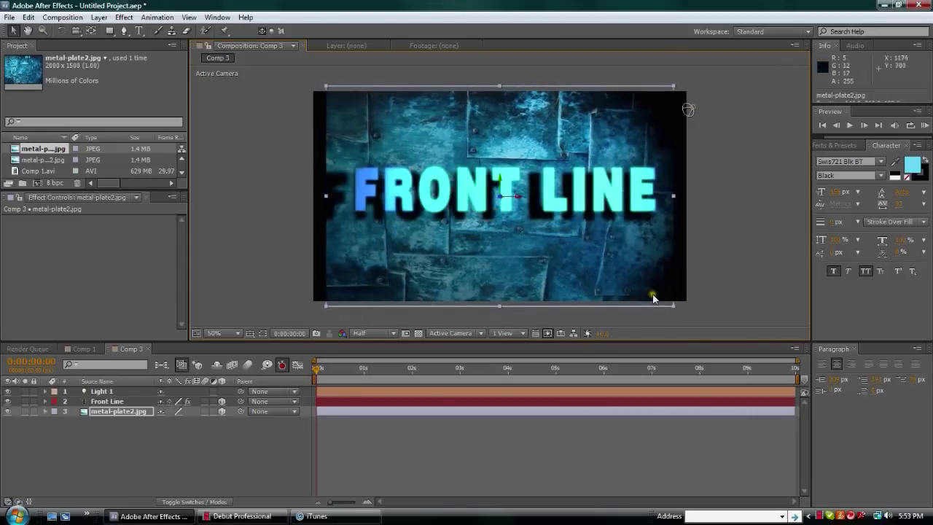
drag(500, 203, 500, 204)
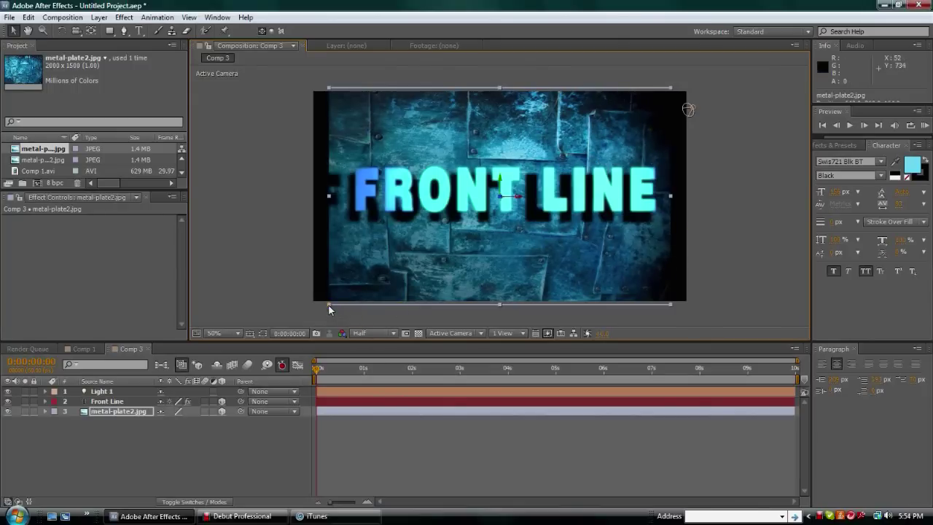
drag(328, 304, 312, 301)
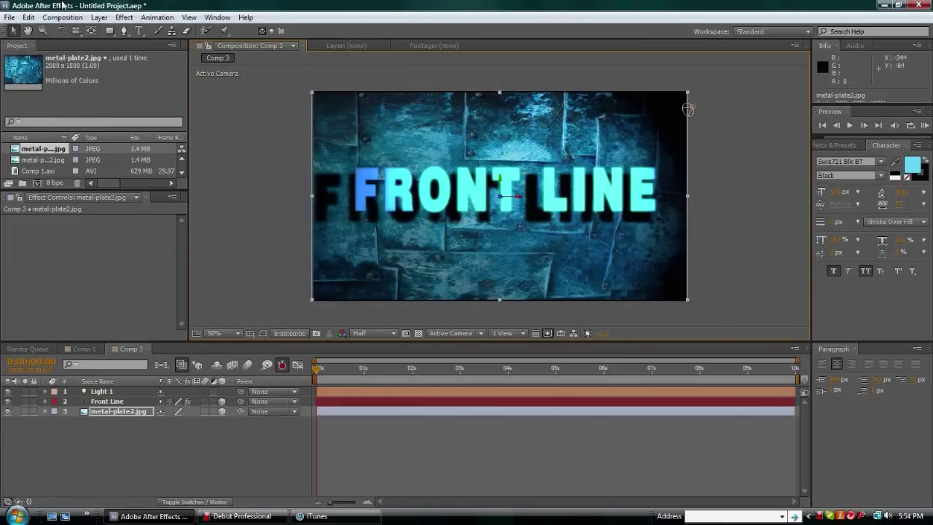
Step: Add a two-node camera named Camera 1 with the default Custom preset settings
click(99, 17)
mouse_move(117, 31)
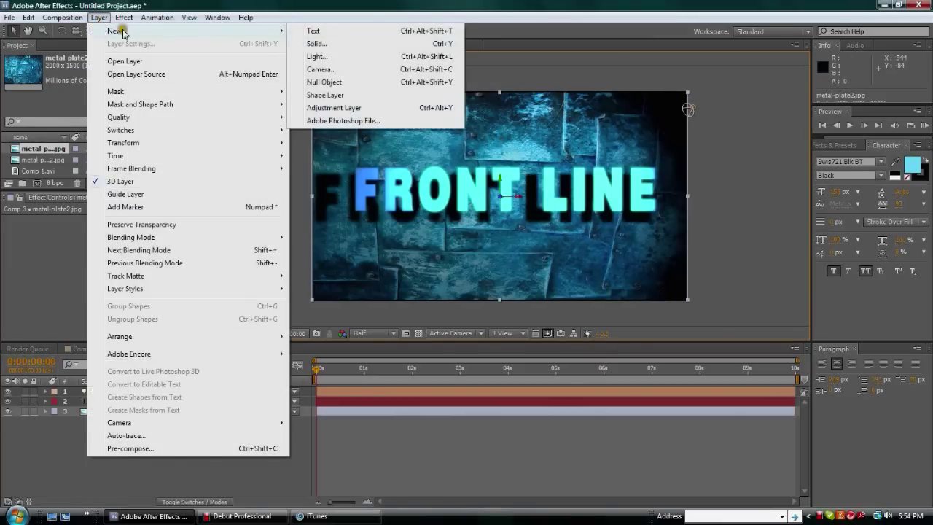
click(355, 70)
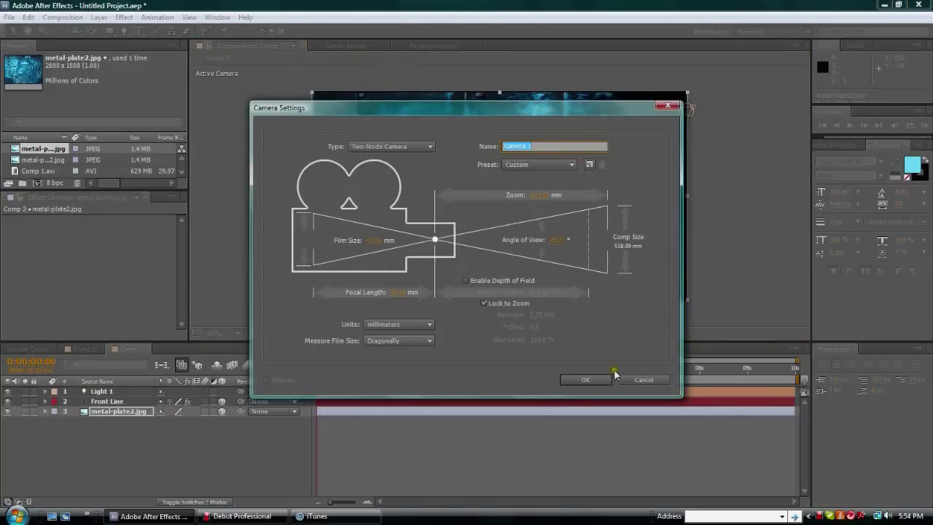
click(604, 378)
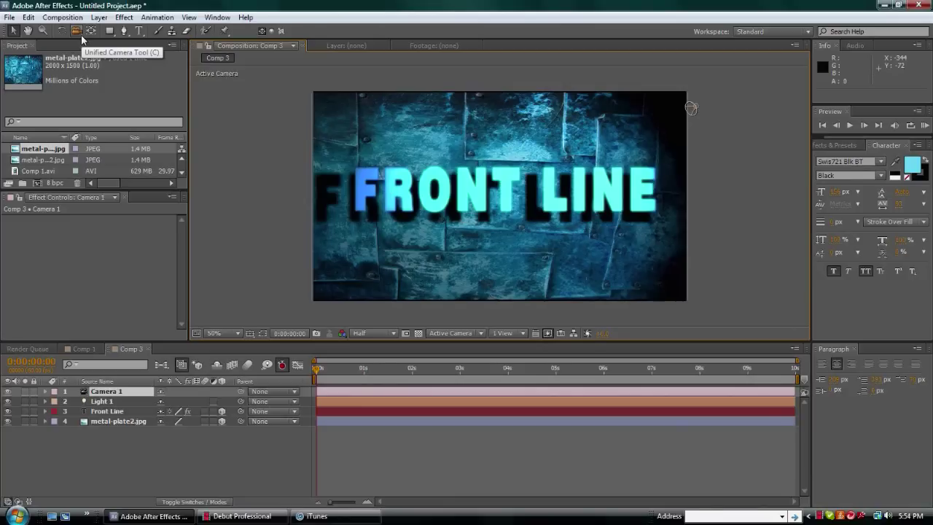
Step: Orbit the camera to view the text from its left side and set a Position keyframe at 0 seconds
drag(77, 31, 121, 43)
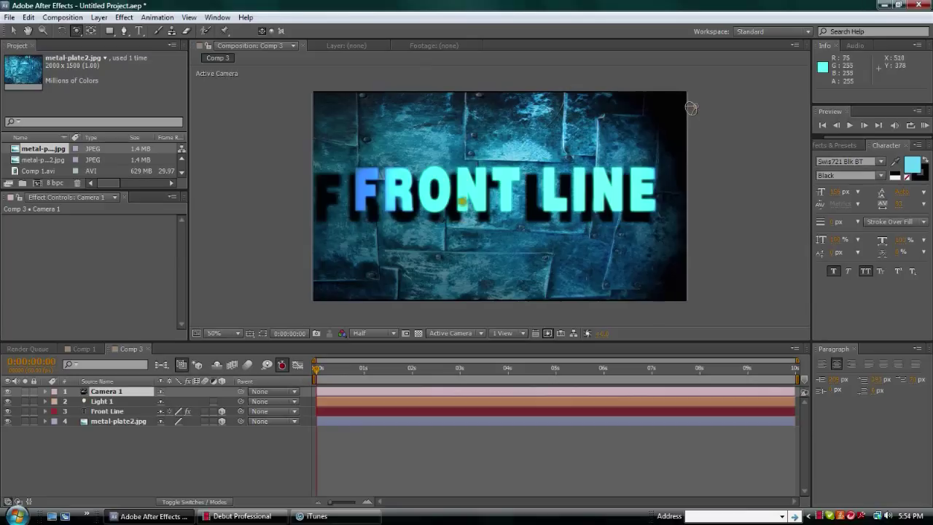
drag(692, 108, 754, 143)
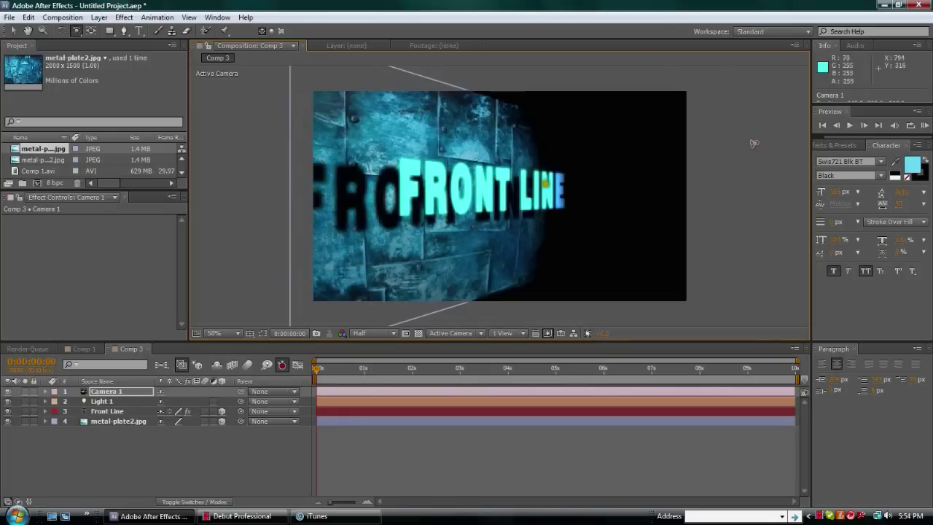
click(44, 393)
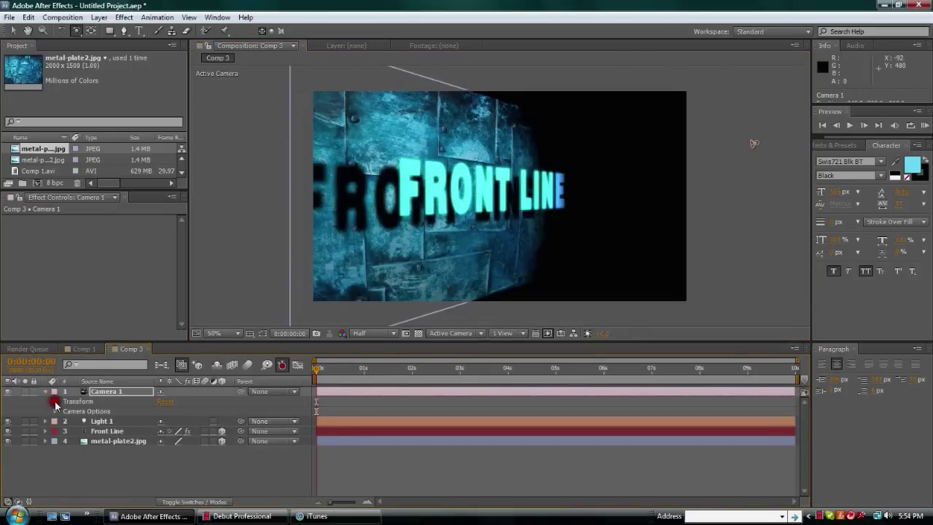
click(55, 401)
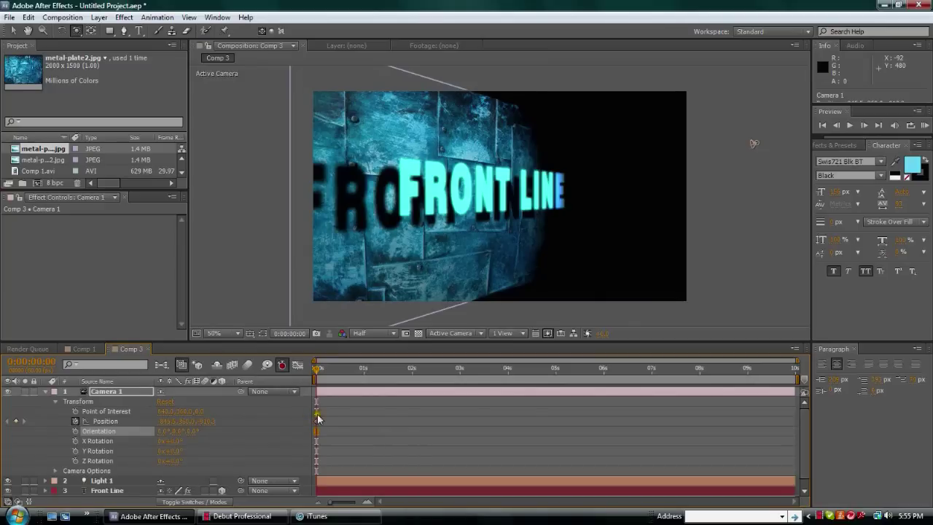
Step: At about 5 seconds, orbit the camera to the text's right side for a second Position keyframe, and preview the move
drag(317, 367, 558, 369)
drag(753, 143, 304, 114)
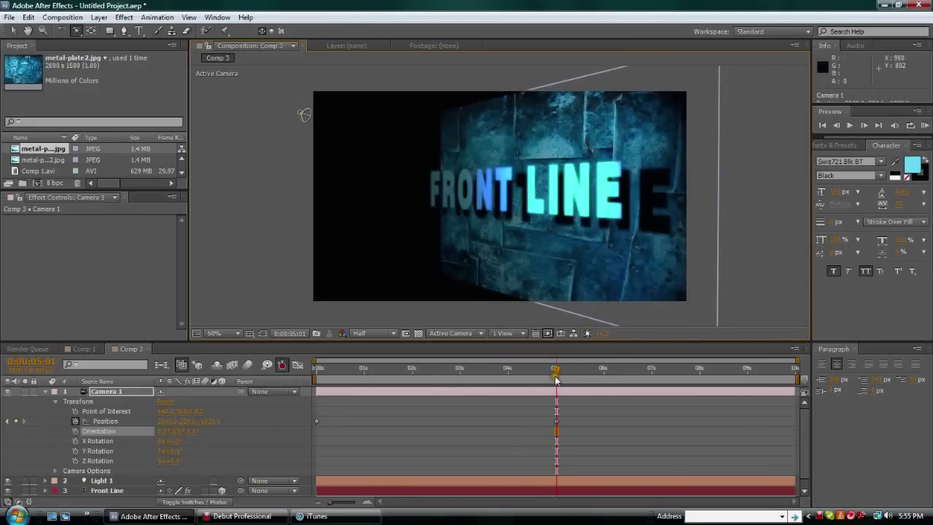
click(406, 365)
drag(404, 359, 313, 363)
click(314, 362)
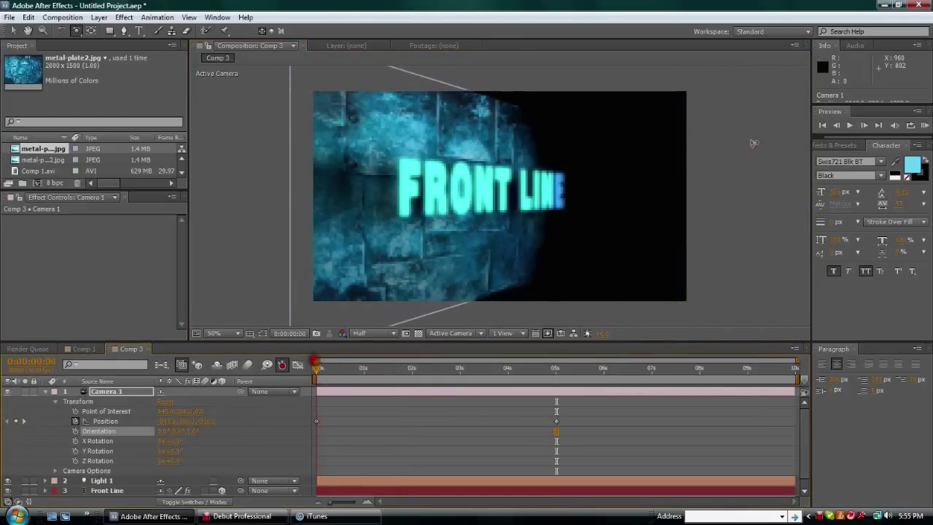
drag(317, 372, 556, 379)
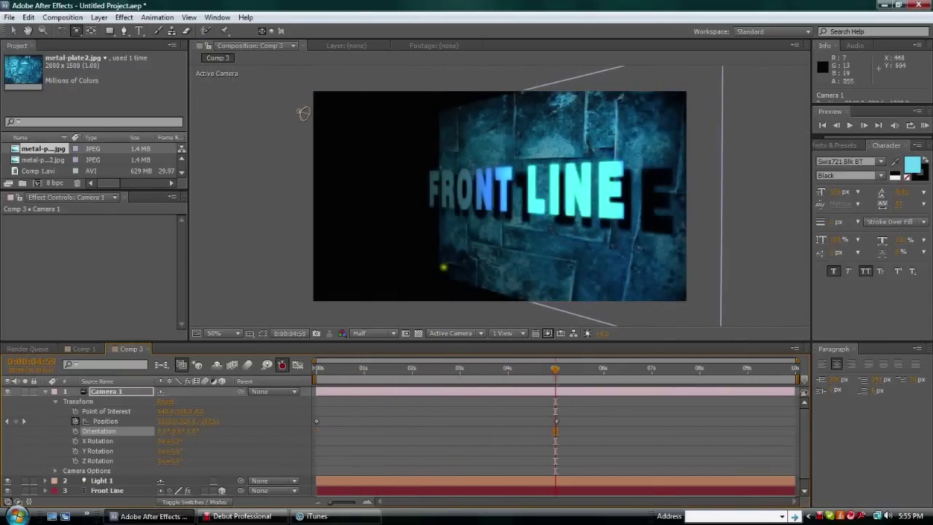
key(period)
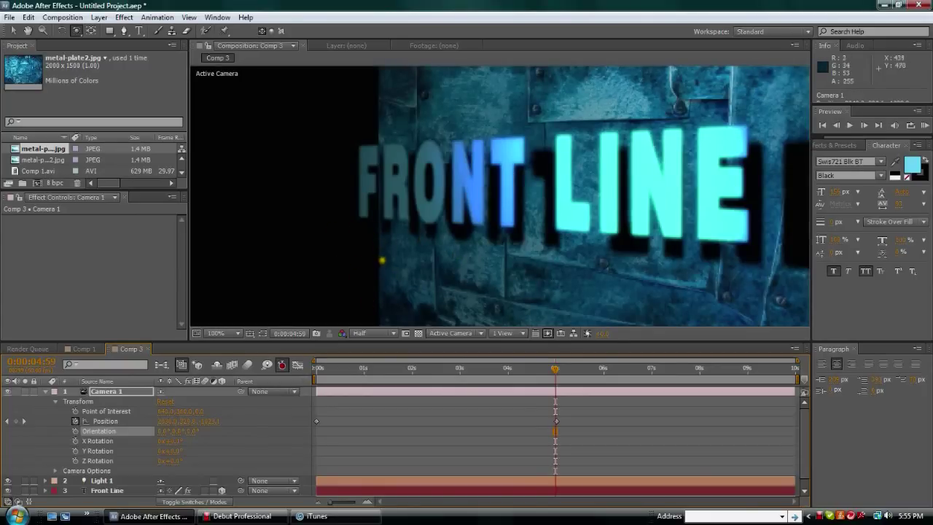
key(comma)
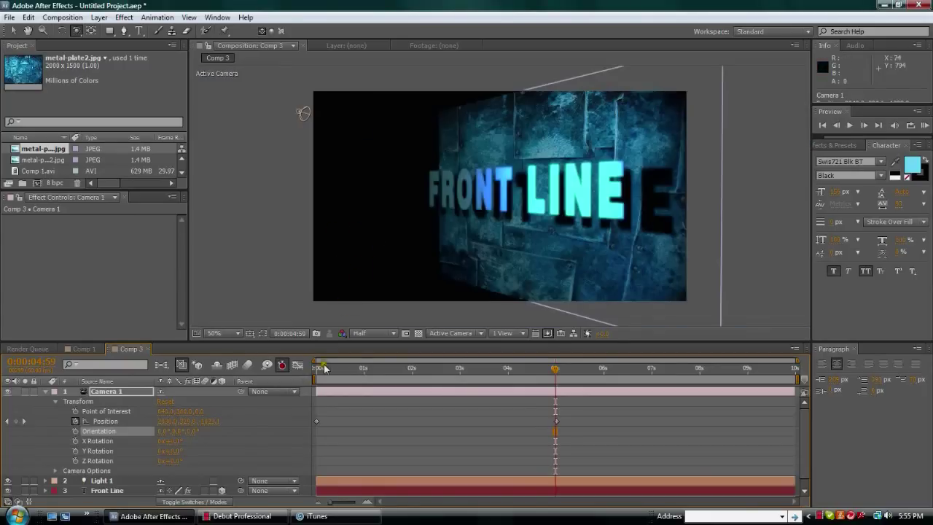
Step: Collapse the Camera 1 properties and apply the Motion Tile effect to the metal-plate2.jpg layer
click(46, 392)
click(110, 421)
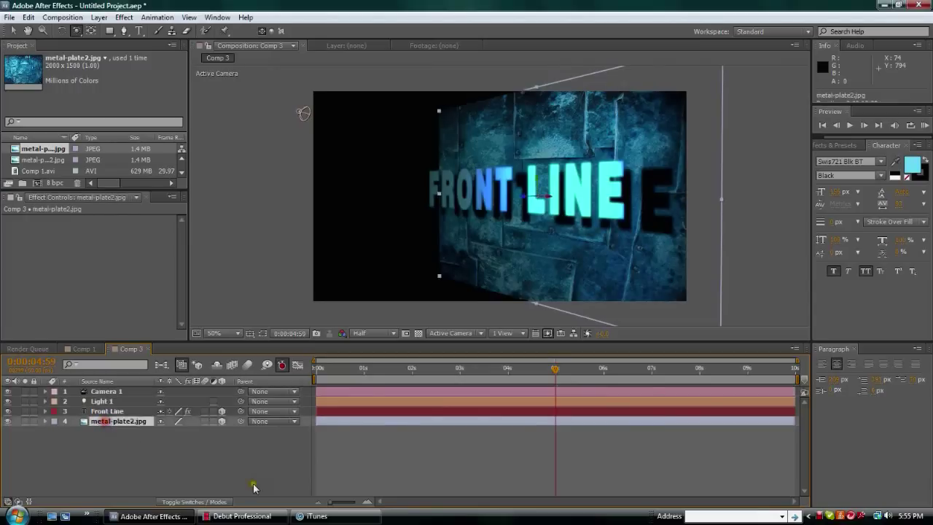
click(124, 17)
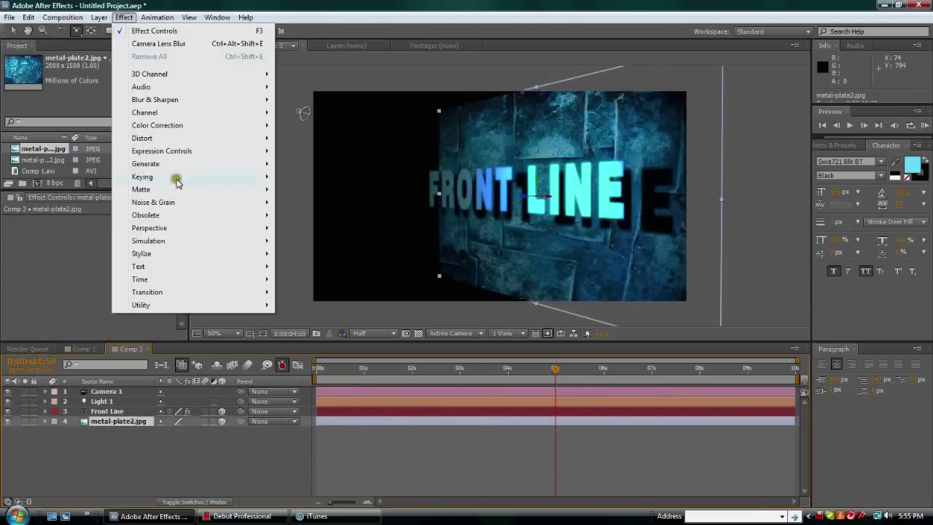
mouse_move(193, 260)
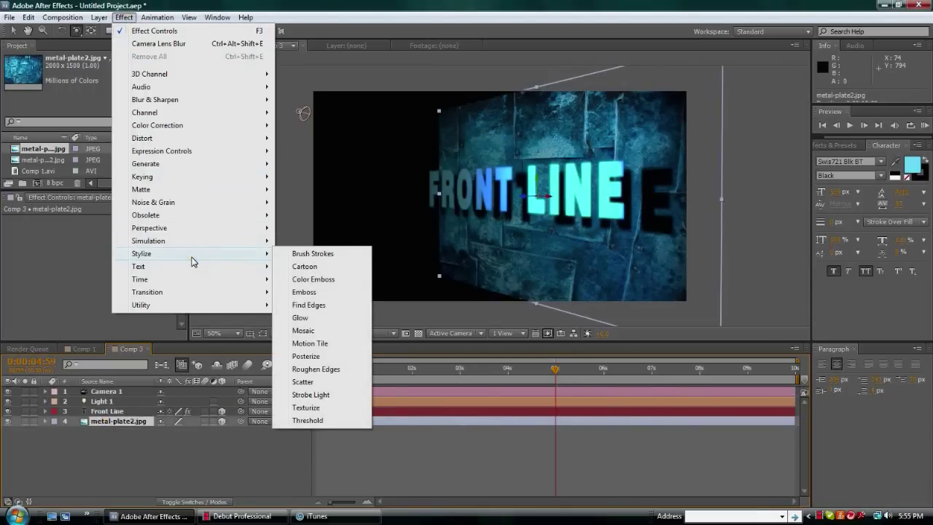
click(320, 344)
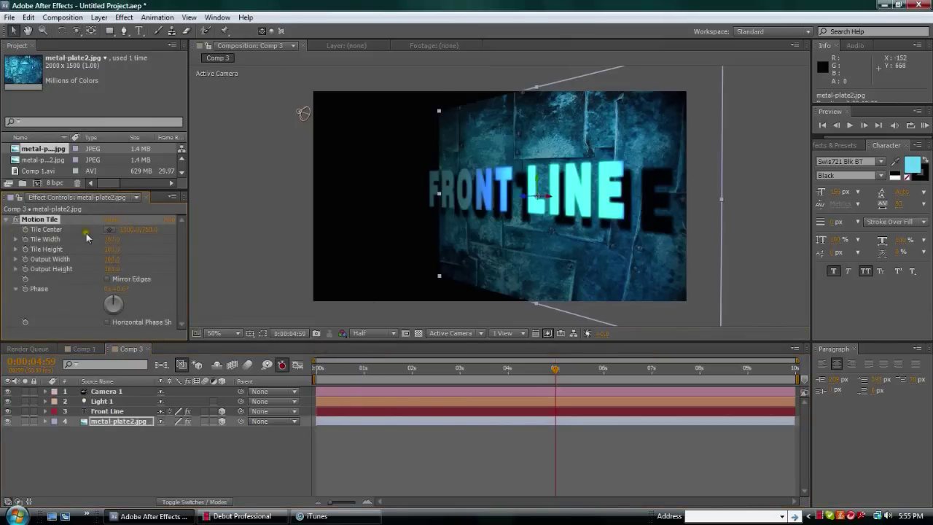
Step: Increase the Motion Tile output width and height so the plate extends past its borders, and enable Mirror Edges
click(117, 258)
key(Tab)
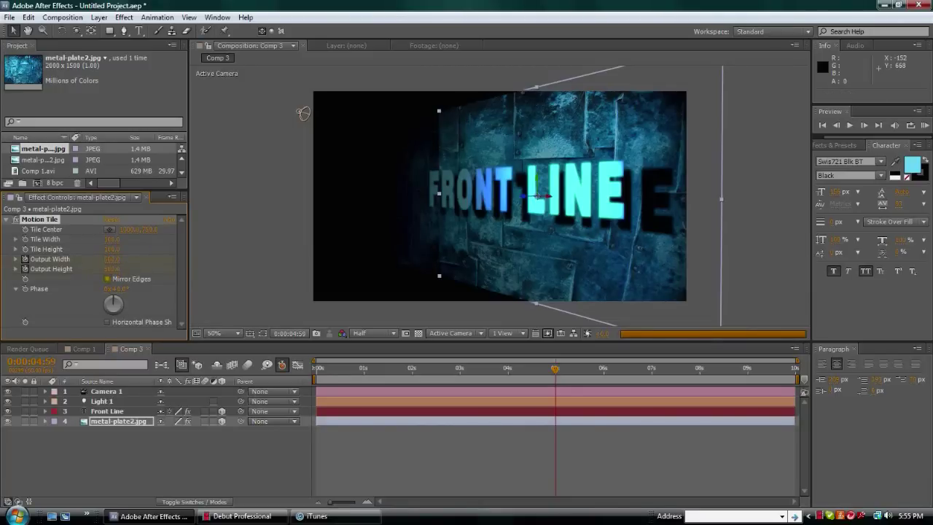
click(107, 279)
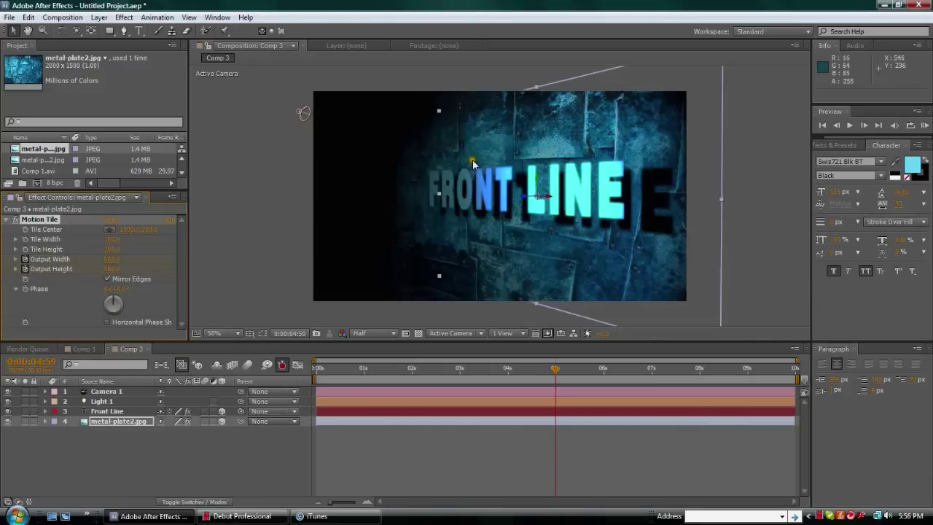
Step: Inspect the extended background up close and preview the camera move from 0 to about 5 seconds
key(period)
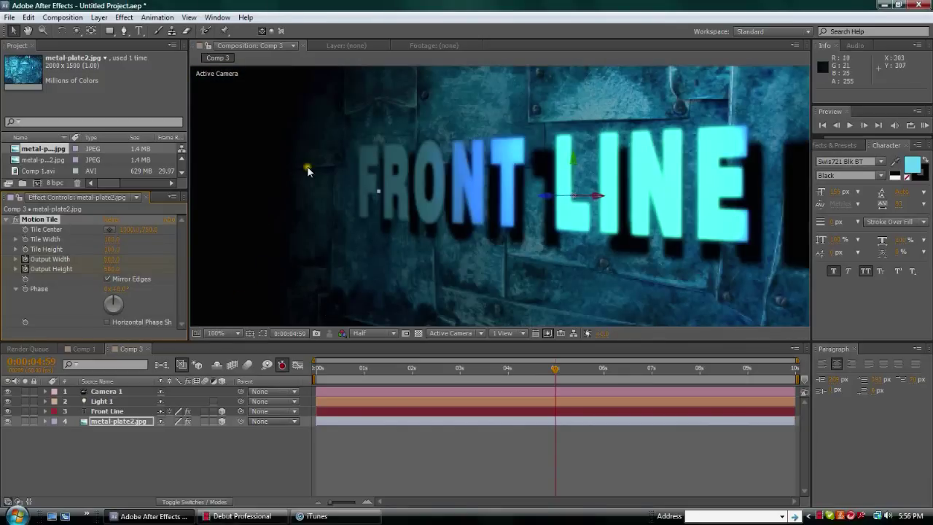
key(comma)
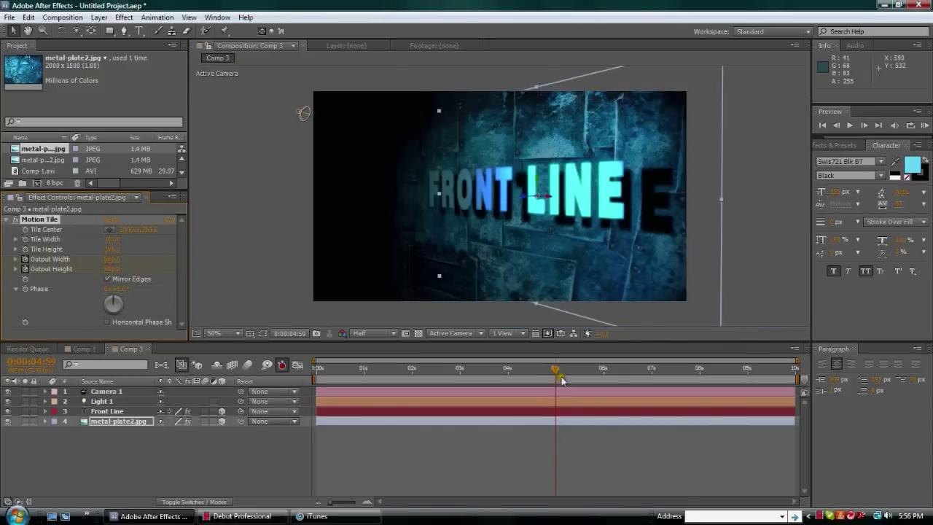
click(316, 372)
drag(320, 377, 555, 371)
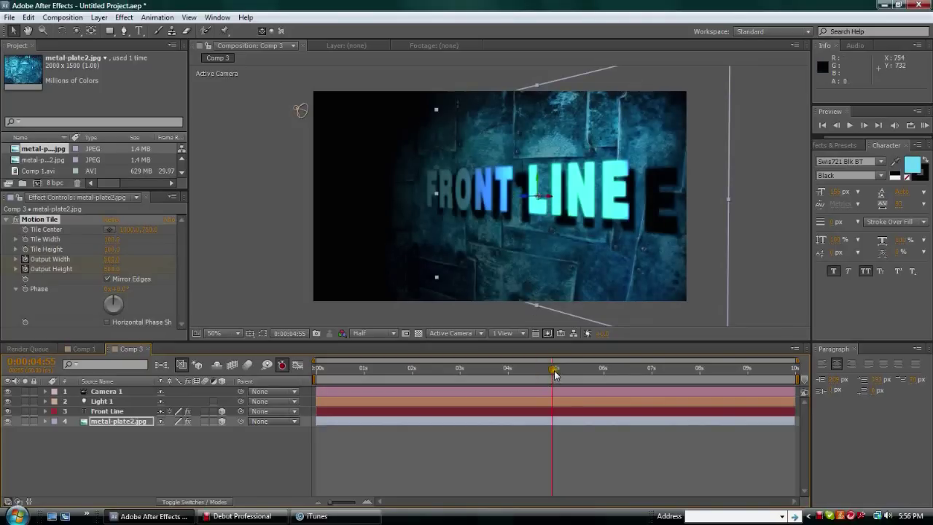
drag(554, 372, 557, 373)
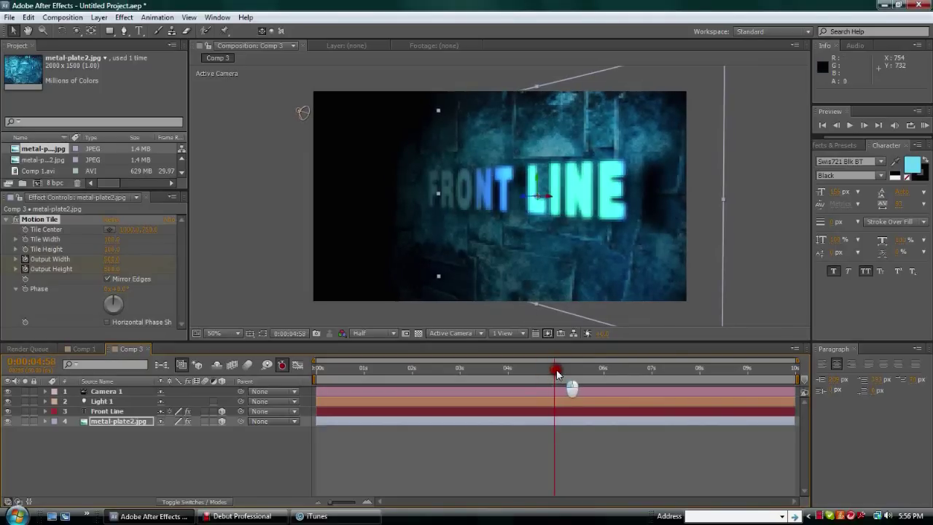
Step: At 6 seconds, orbit the camera to face the text head-on for a third Position keyframe, and preview the move
click(78, 31)
drag(559, 374, 618, 391)
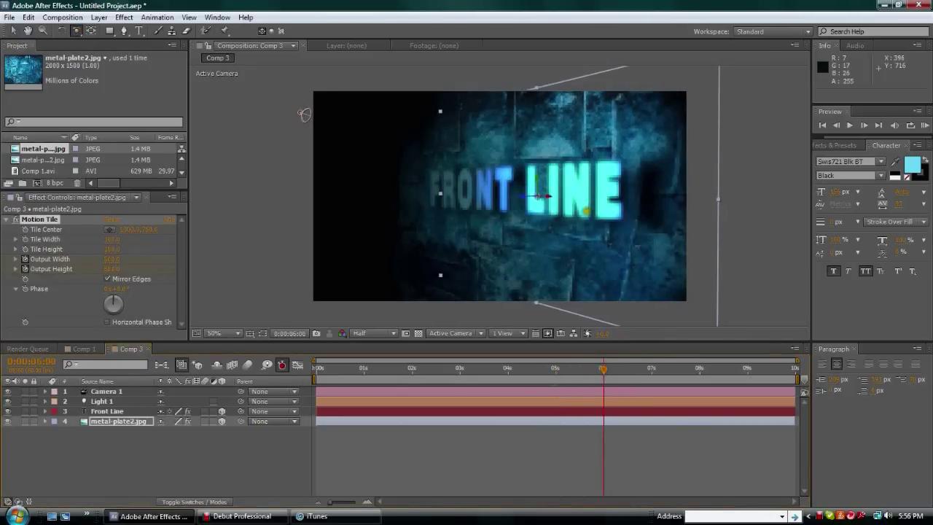
drag(304, 114, 694, 115)
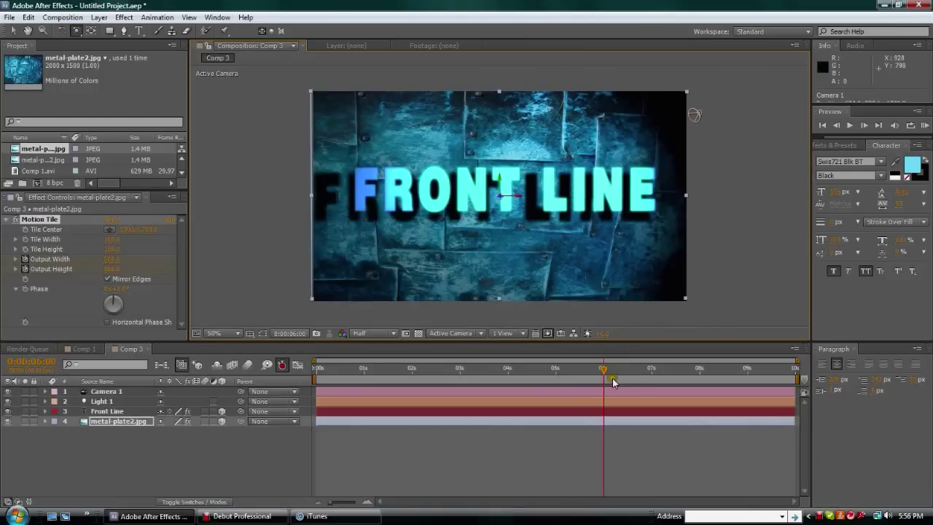
drag(613, 378, 554, 376)
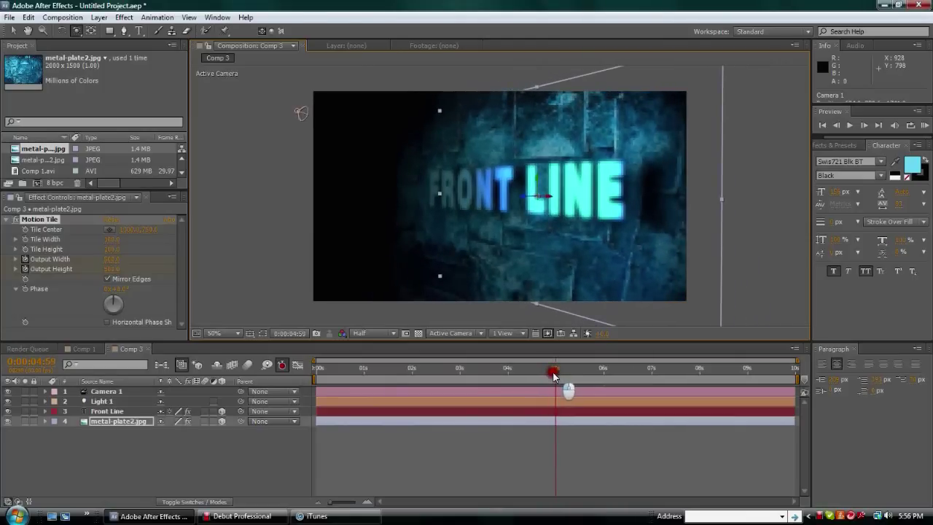
drag(553, 372, 601, 373)
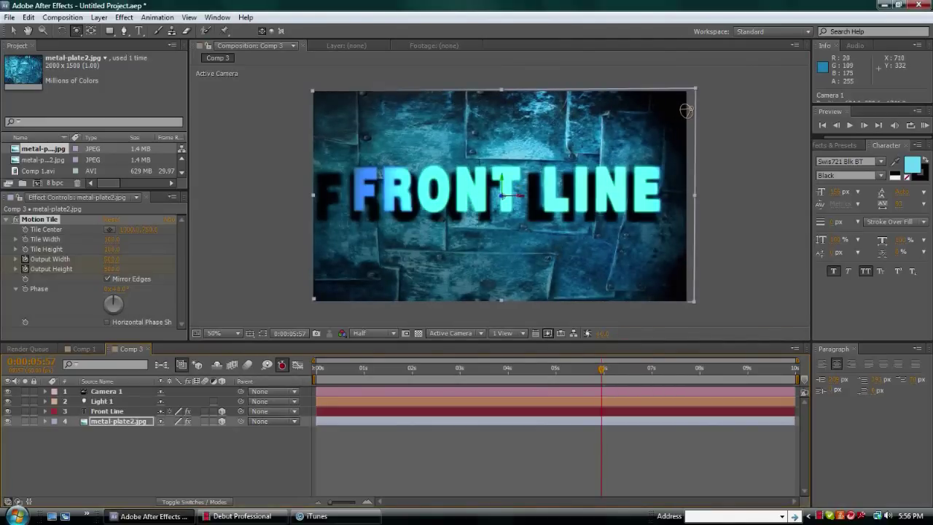
Step: Set the work area to end at 6 seconds and scrub back through the last camera move
drag(794, 377, 606, 338)
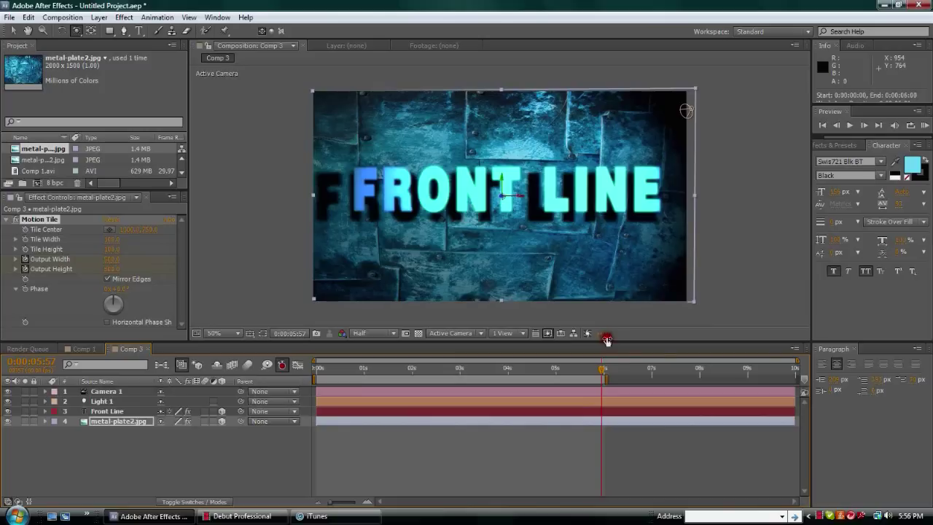
drag(602, 373, 358, 354)
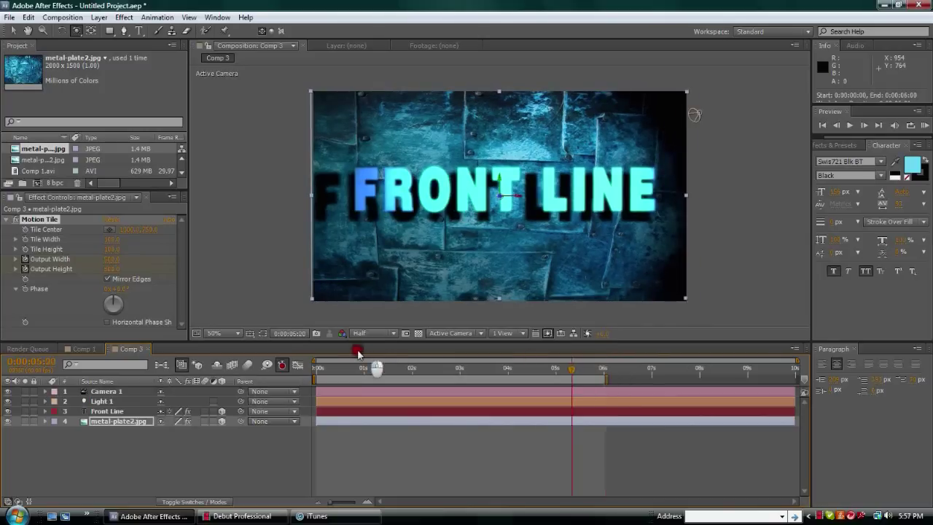
Step: View the Comp 1.avi footage, and return to Comp 3 to check the frame near 6 seconds
click(32, 170)
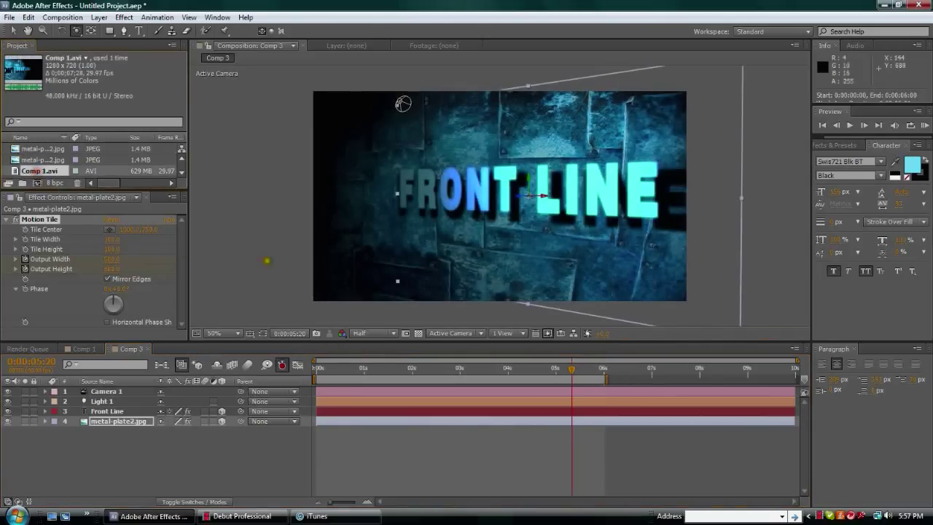
double_click(51, 171)
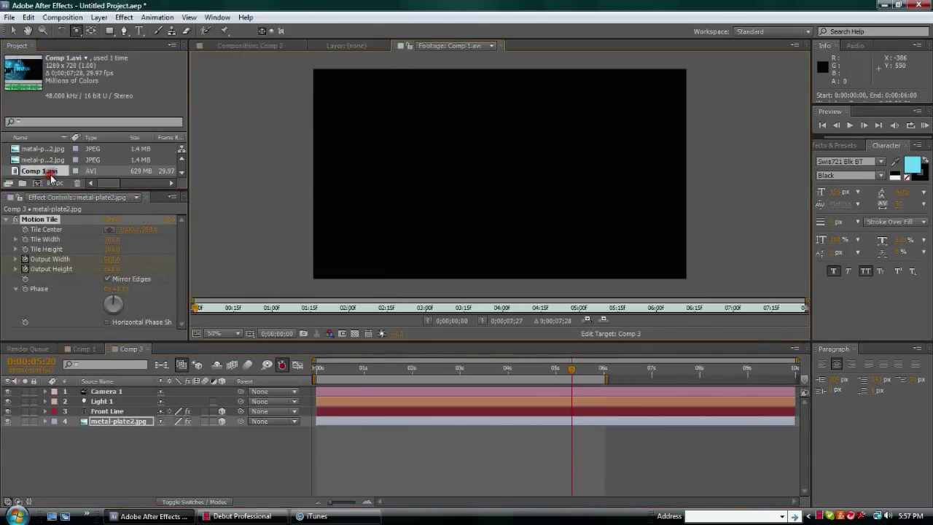
drag(572, 375, 603, 372)
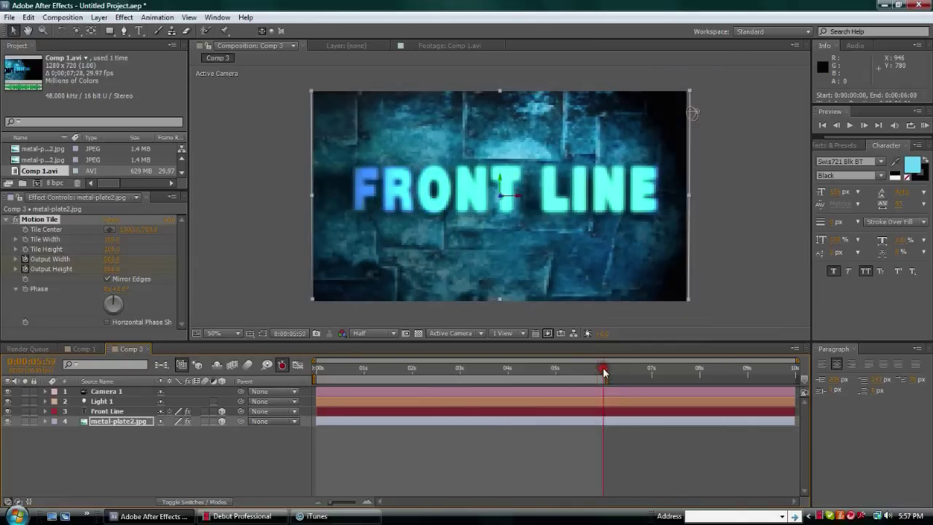